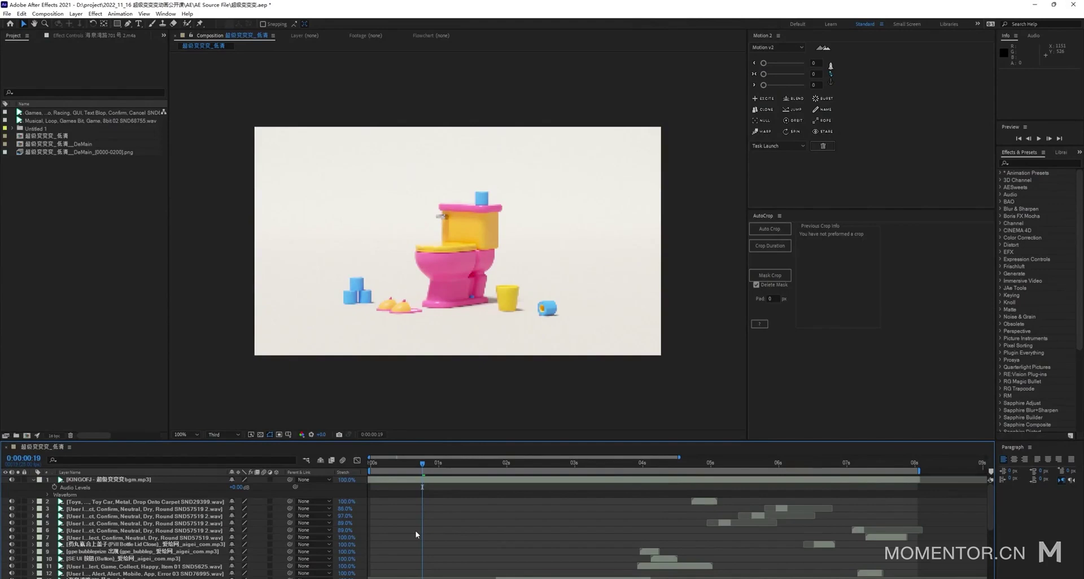
- Import the 超级变变变_低清__DeMain render from the 1123-低清 folder as a PNG sequence, starting with frame 0000
right_click(88, 263)
mouse_move(148, 305)
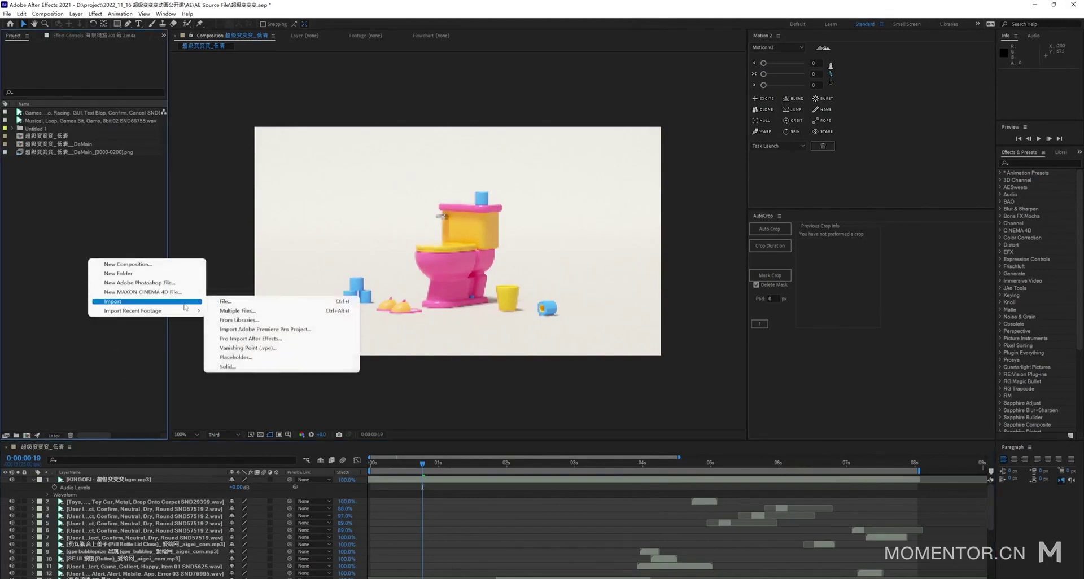
left_click(243, 302)
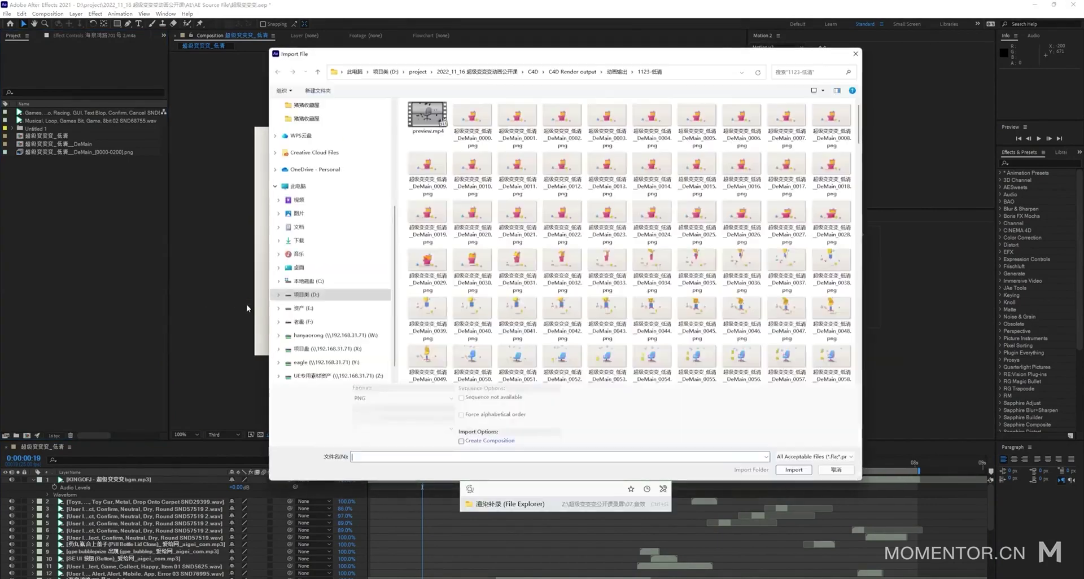
left_click(468, 136)
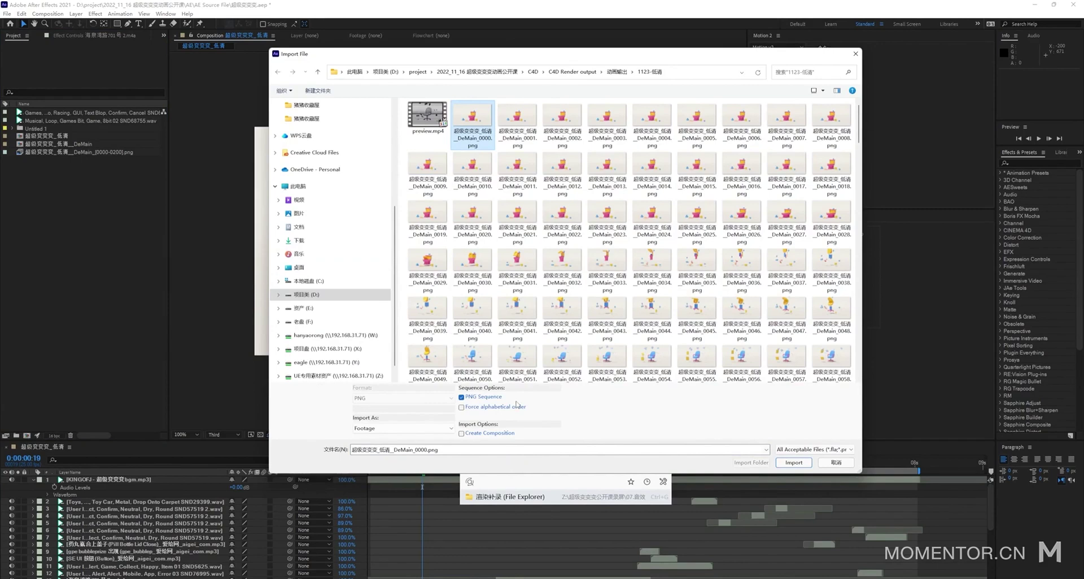
left_click(794, 462)
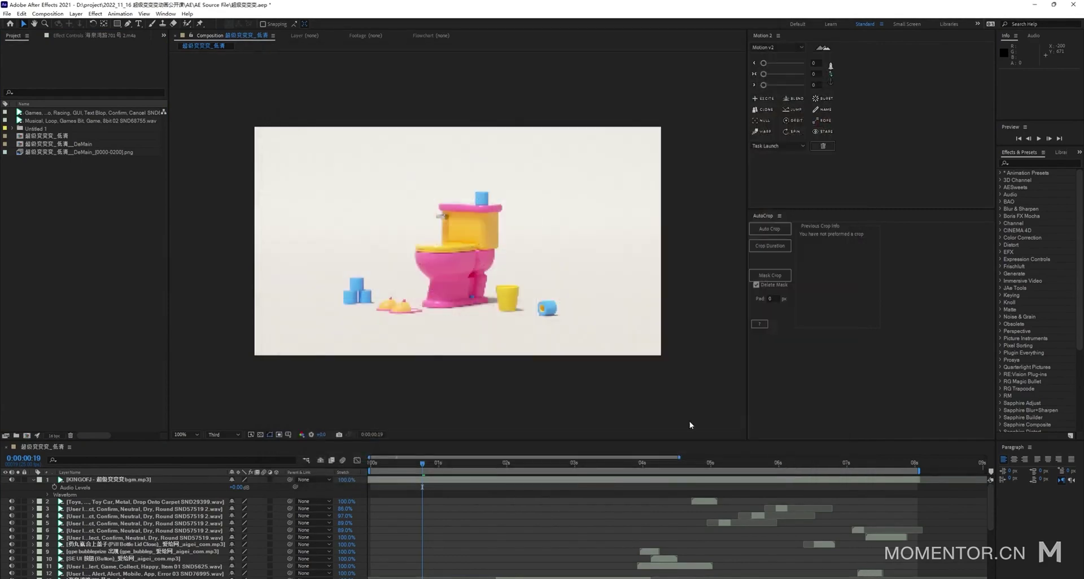
left_click(141, 217)
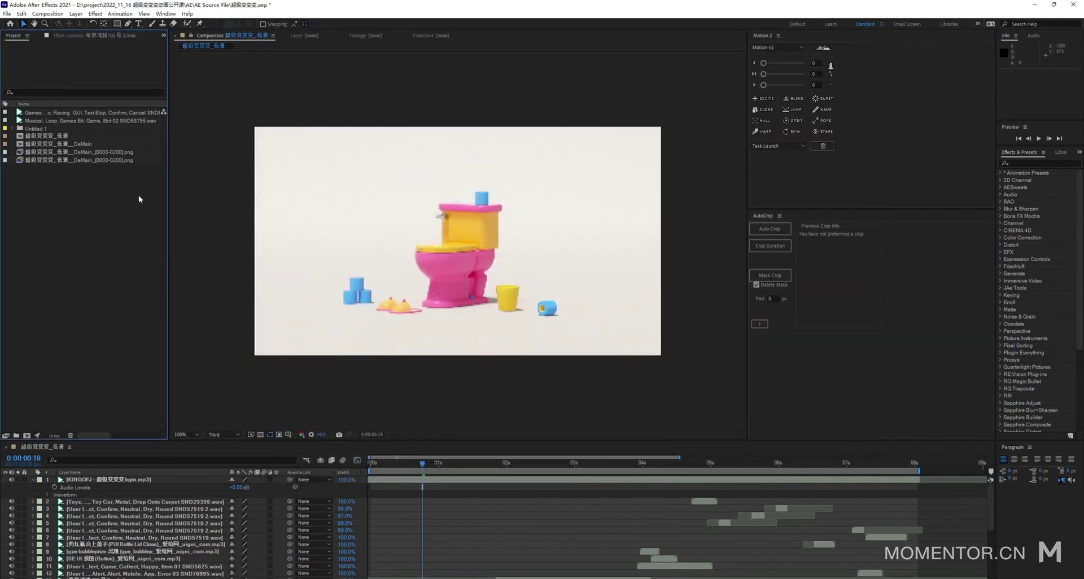
- Interpret the newly imported PNG sequence at an assumed frame rate of 25 frames per second
left_click(133, 162)
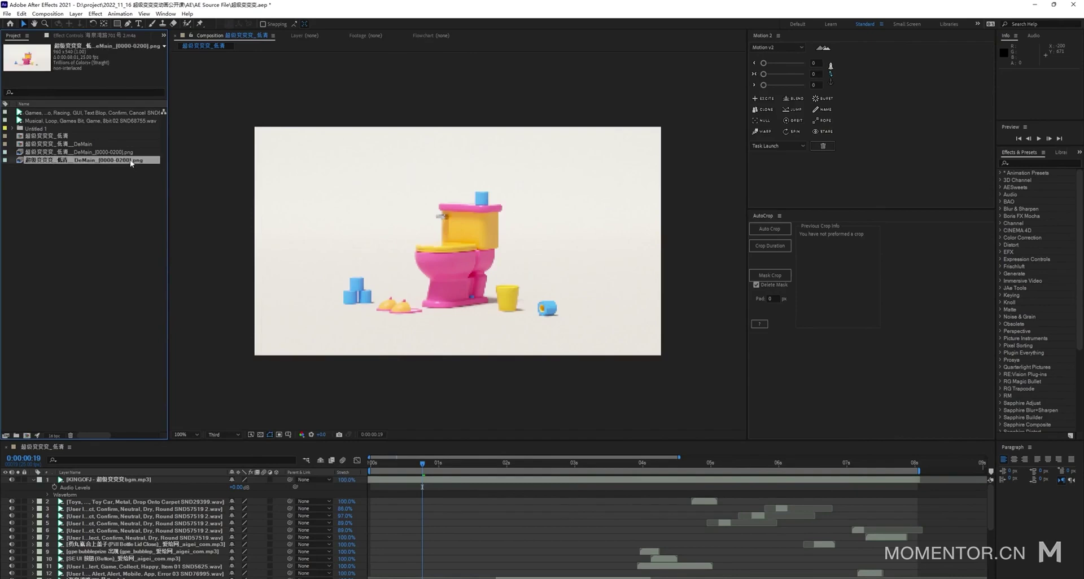
right_click(131, 162)
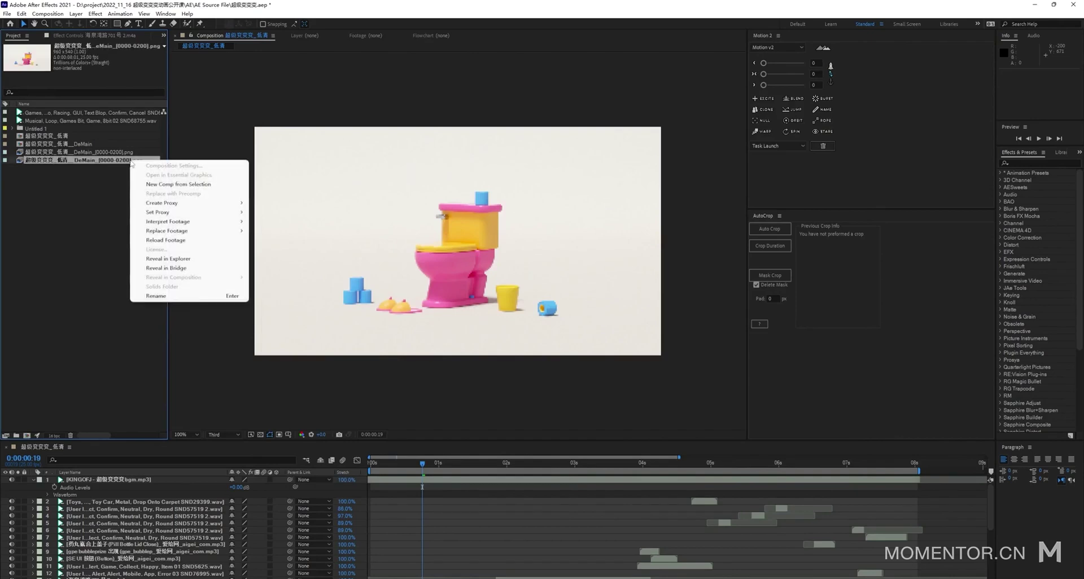
mouse_move(219, 234)
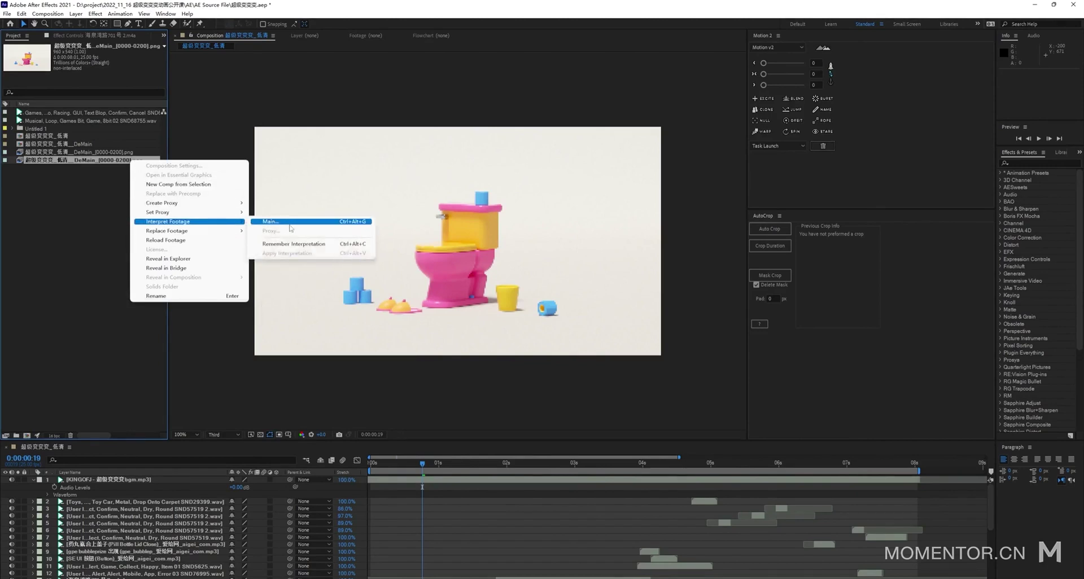
left_click(288, 223)
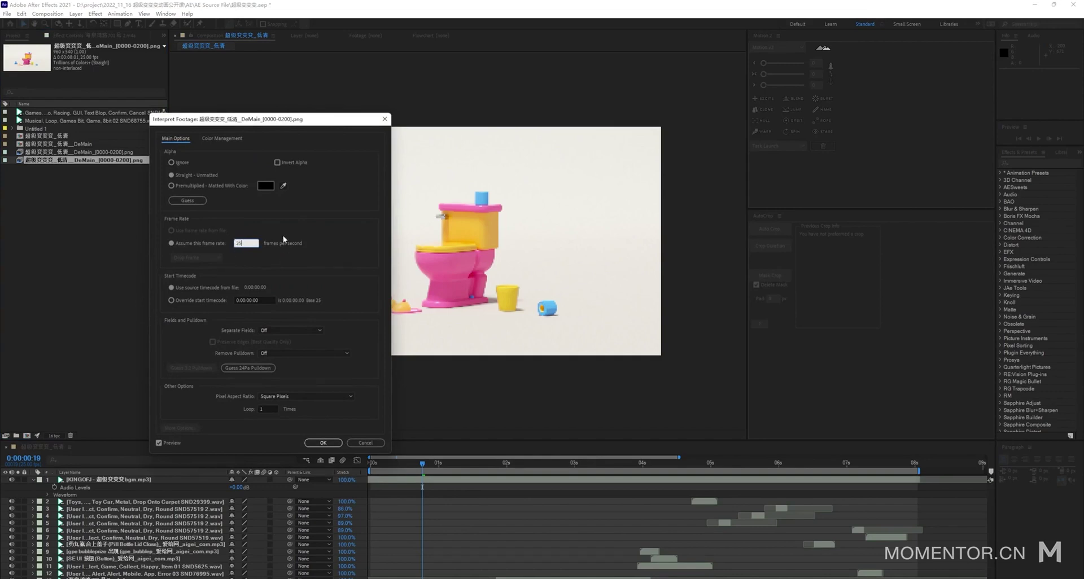
left_click(326, 252)
left_click(323, 443)
- Create a new composition from the imported PNG sequence and preview the 超级变变变_低清 composition
left_click(79, 182)
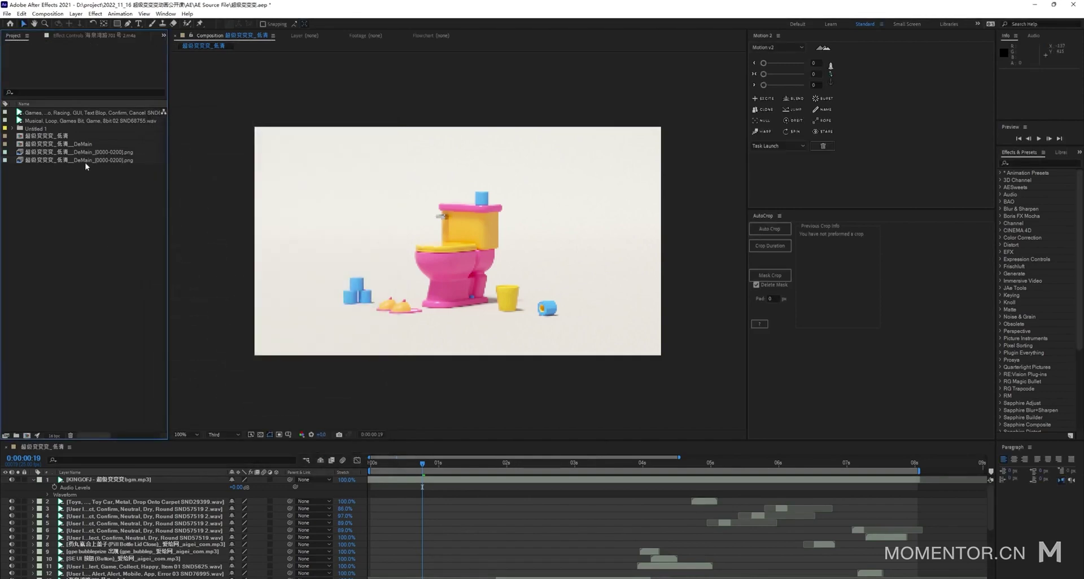
left_click(85, 162)
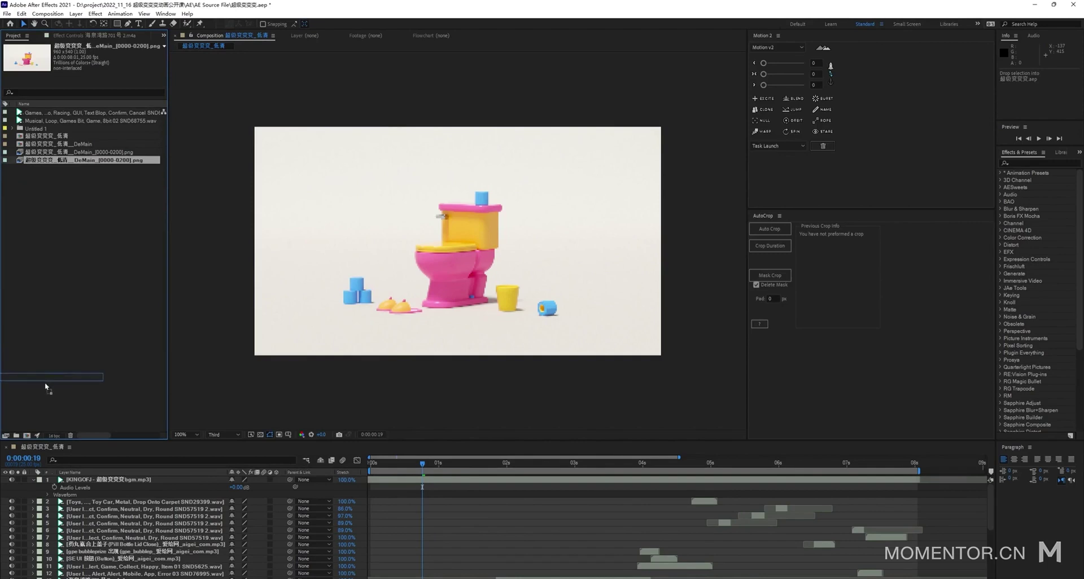
left_click(27, 436)
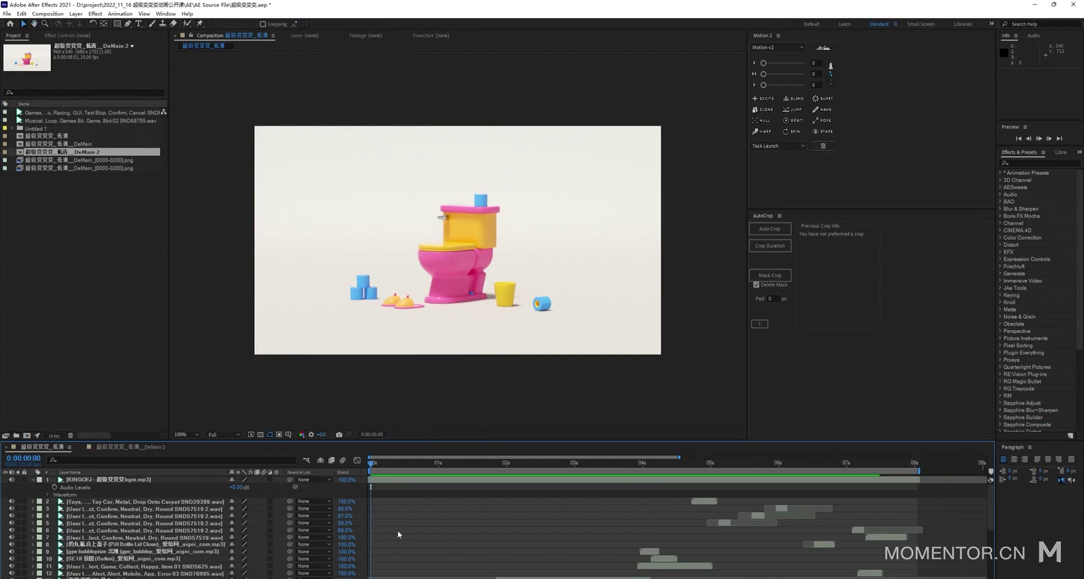
key("space")
key("space")
- Switch to the browser and review the pricing plans and news on the Soundly website
key("alt+Tab")
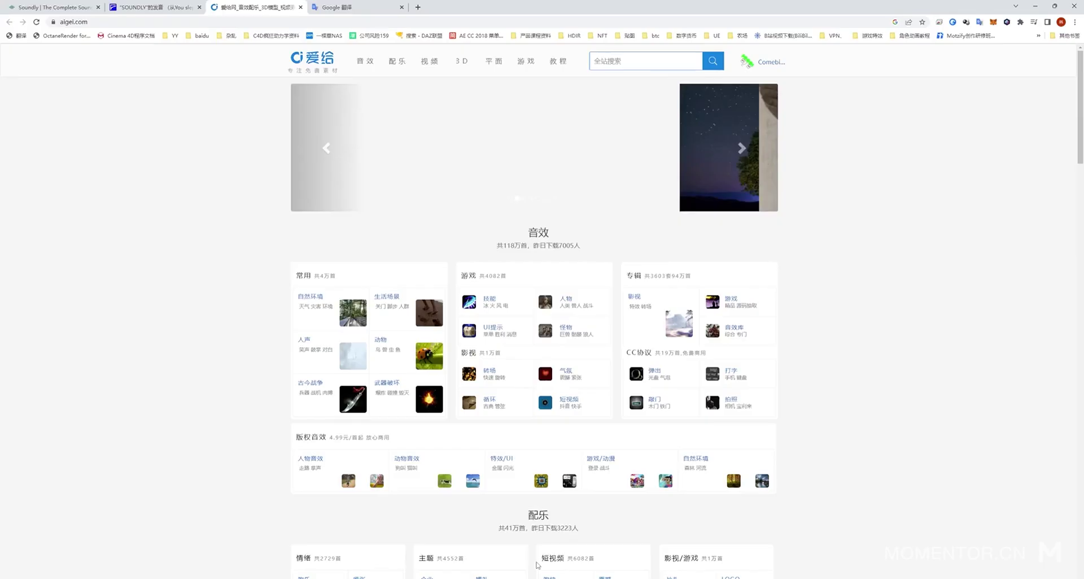
key("ctrl+1")
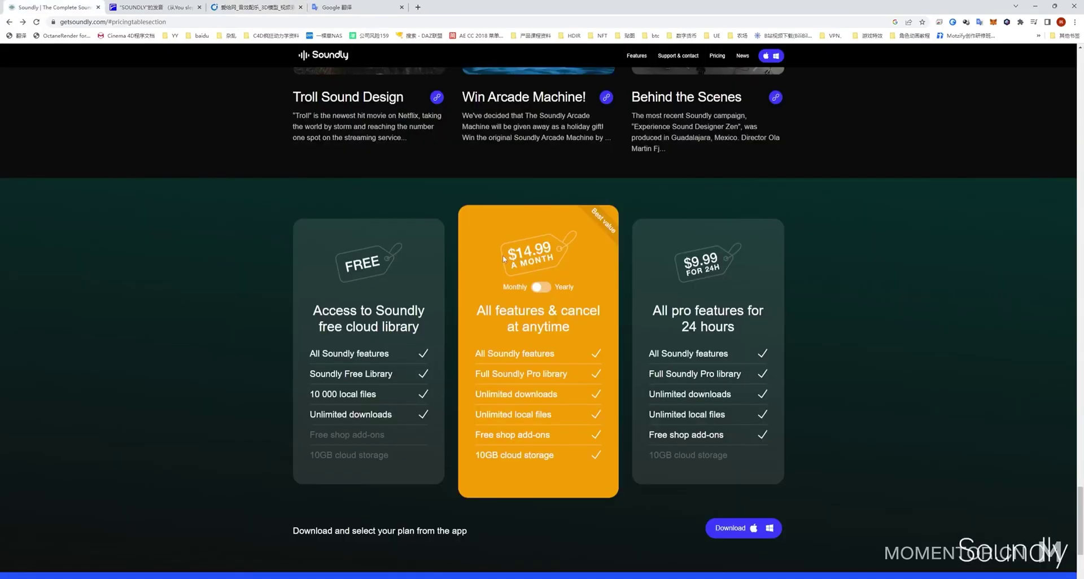
scroll(546, 167, "up", 6)
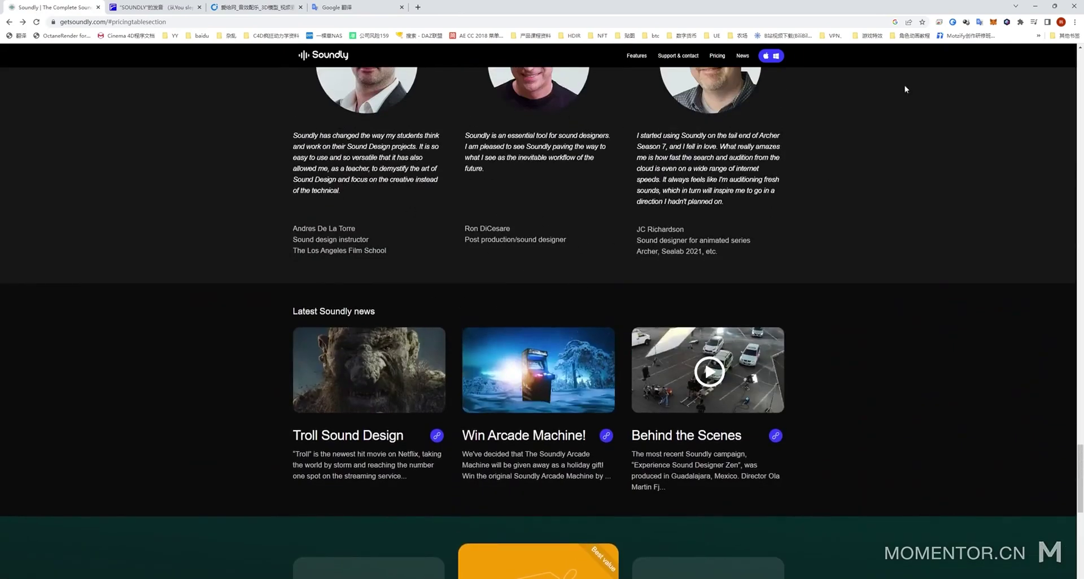
scroll(840, 240, "down", 6)
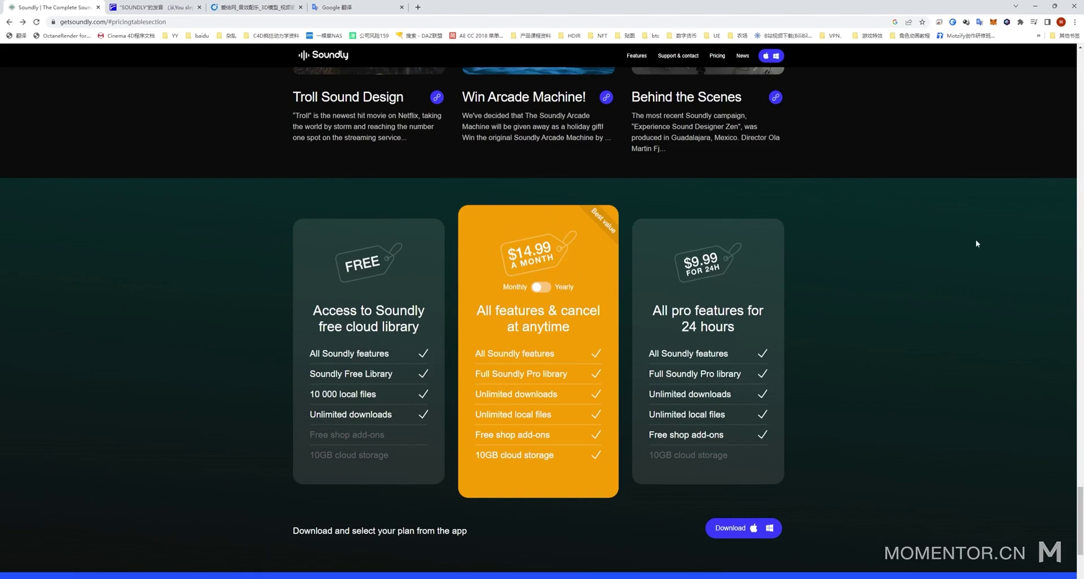
left_click(1035, 6)
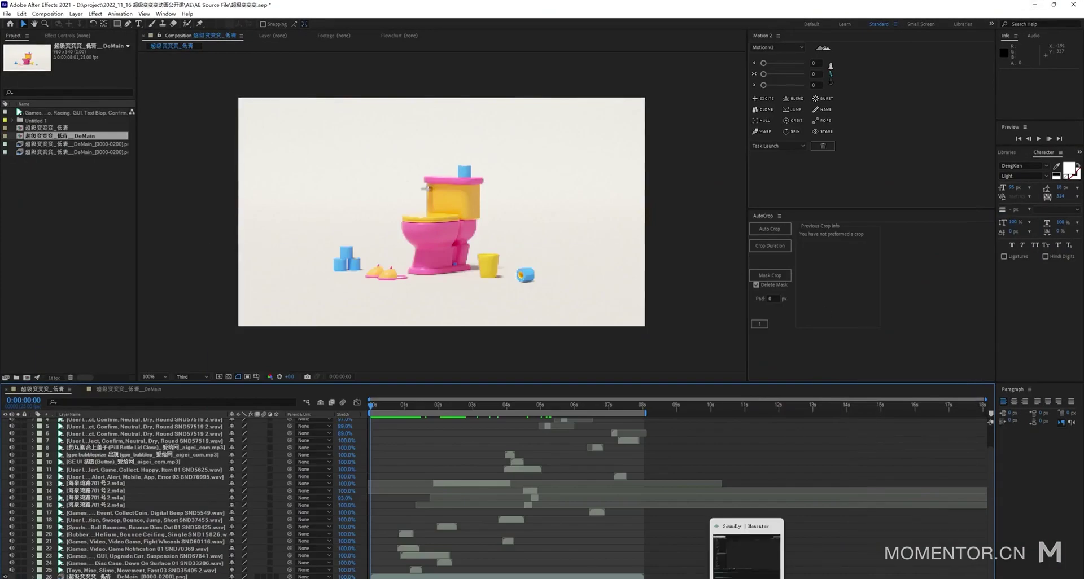
- Switch to the Soundly app and search its sound library for "game"
left_click(746, 553)
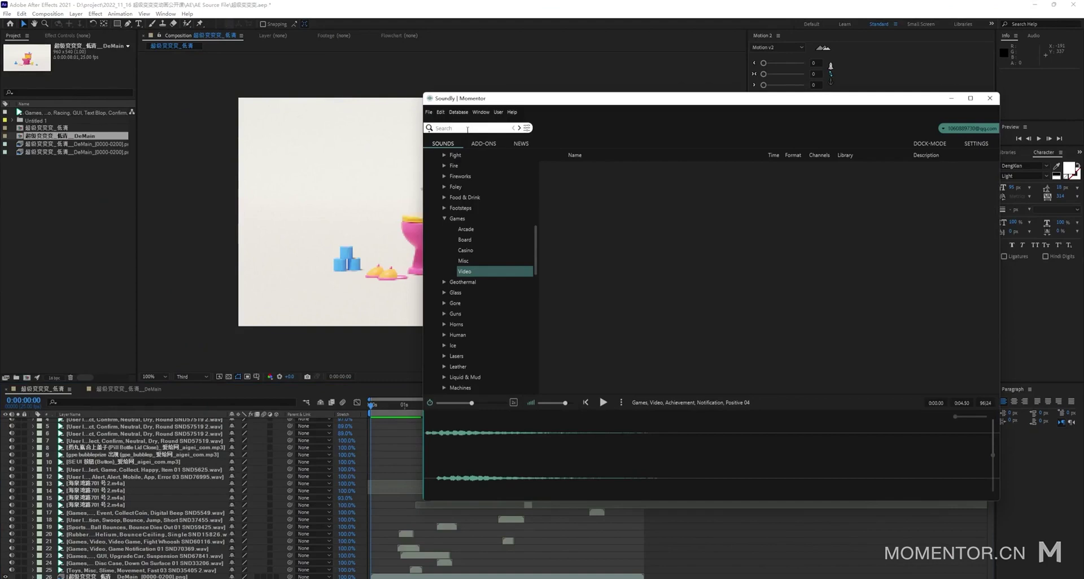
type("ga")
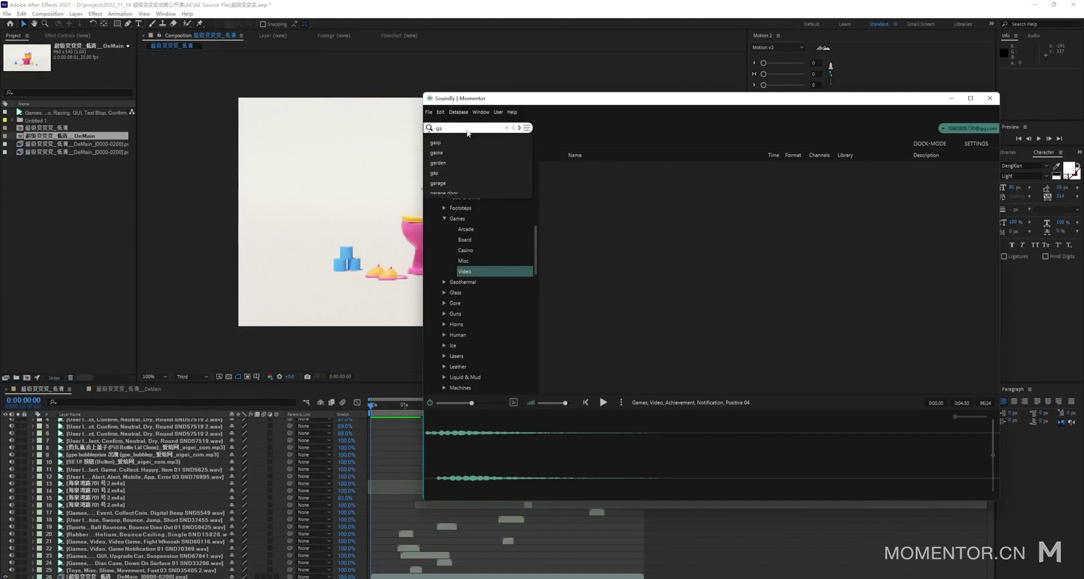
type("me")
key("Return")
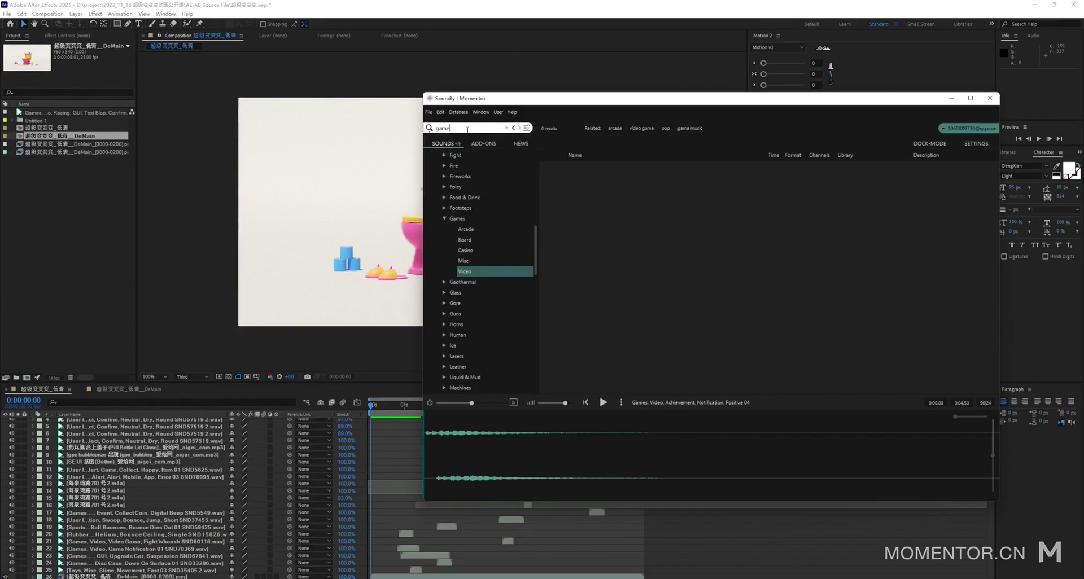
- Browse the game results and audition several Nintendo Wii and Nintendo Gamecube sounds
left_click(720, 217)
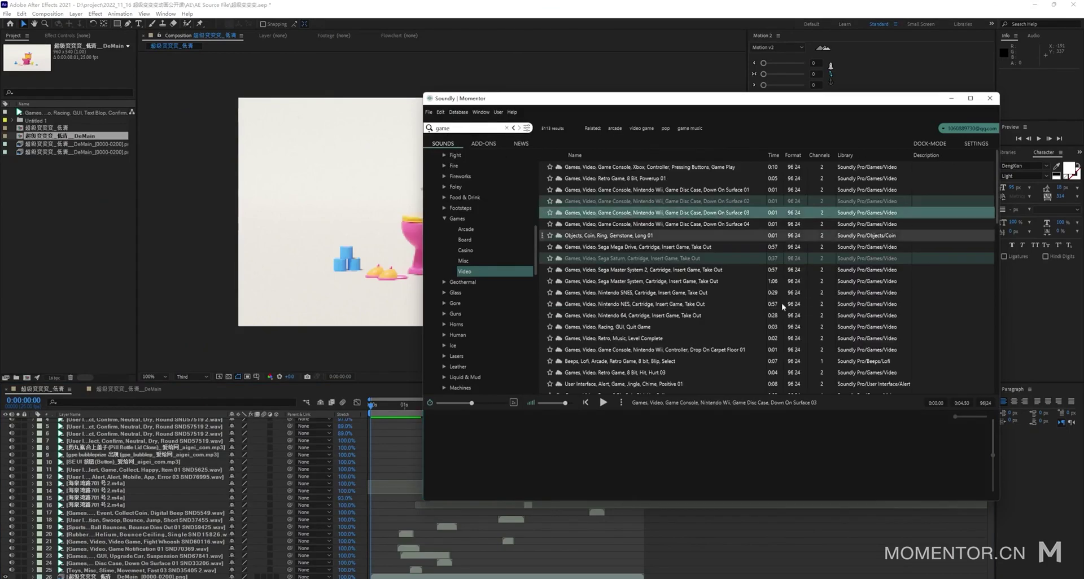
scroll(720, 254, "down", 10)
scroll(723, 266, "down", 3)
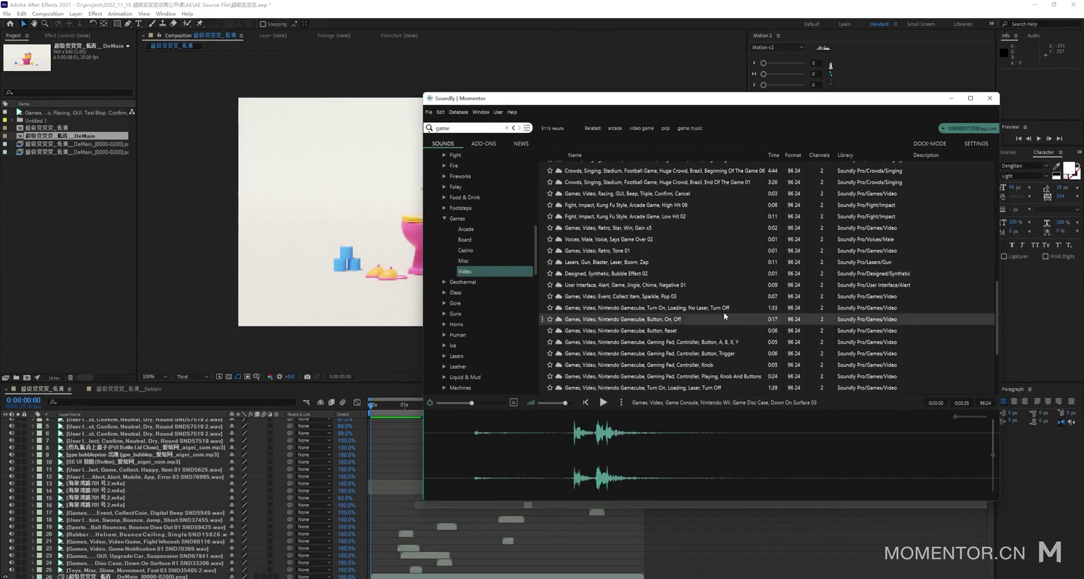
left_click(727, 311)
scroll(734, 328, "down", 3)
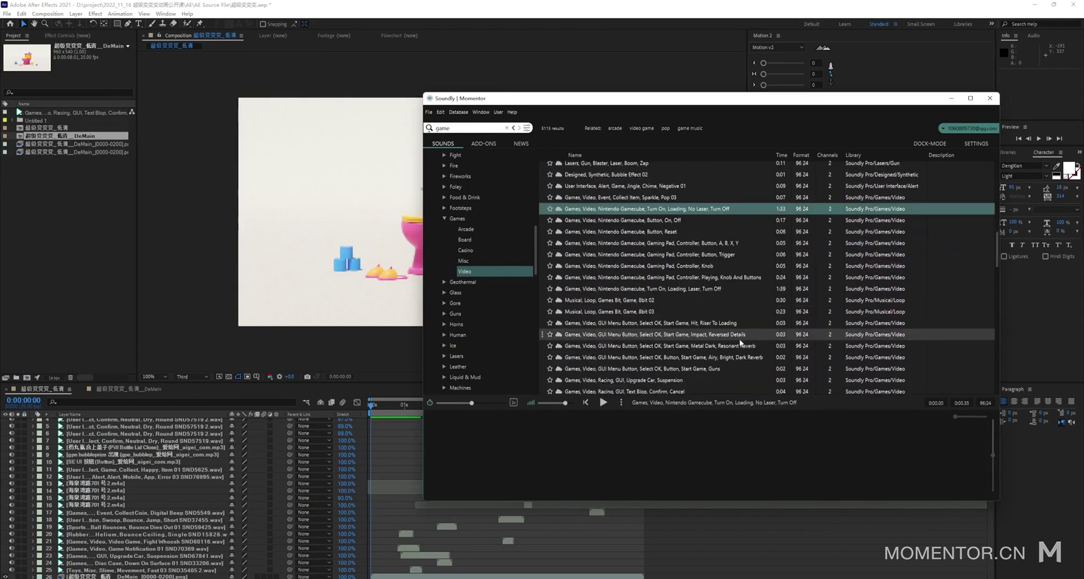
left_click(731, 289)
left_click(729, 279)
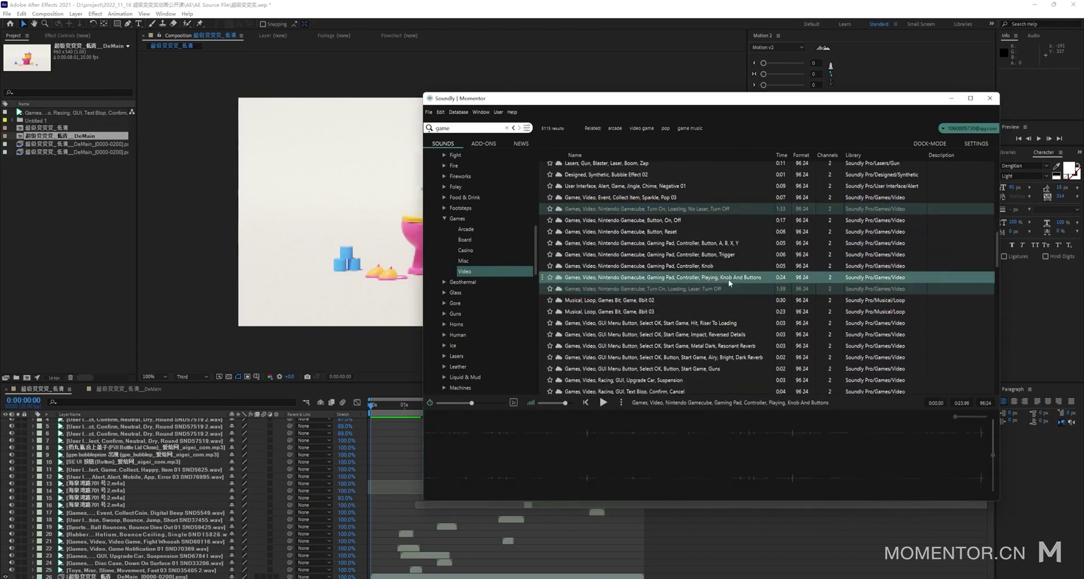
- Audition "Musical, Loop, Games Bit, Game, 8bit 02" from two points around the middle of its waveform
left_click(730, 304)
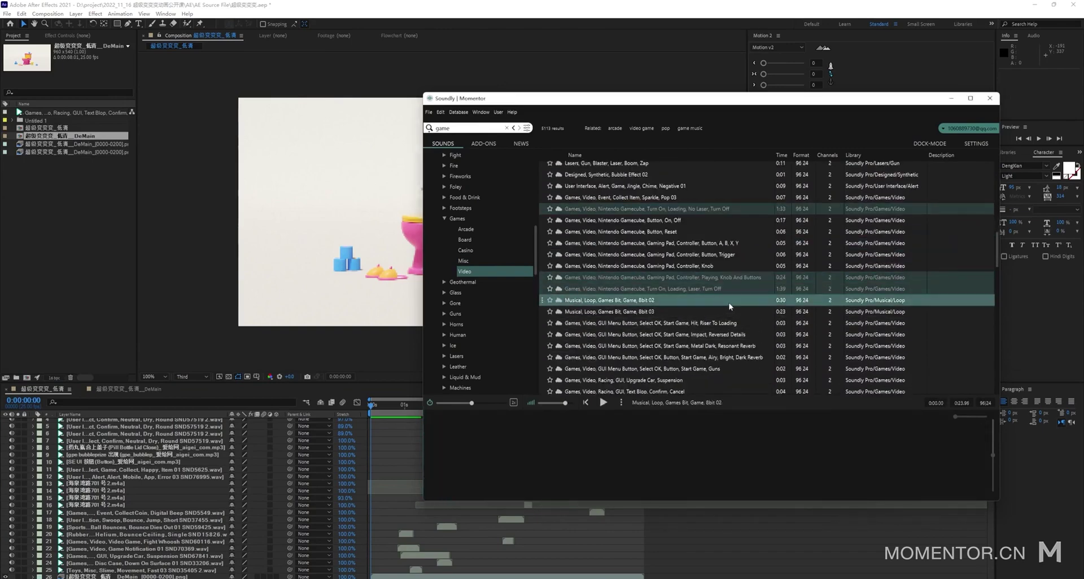
left_click(570, 433)
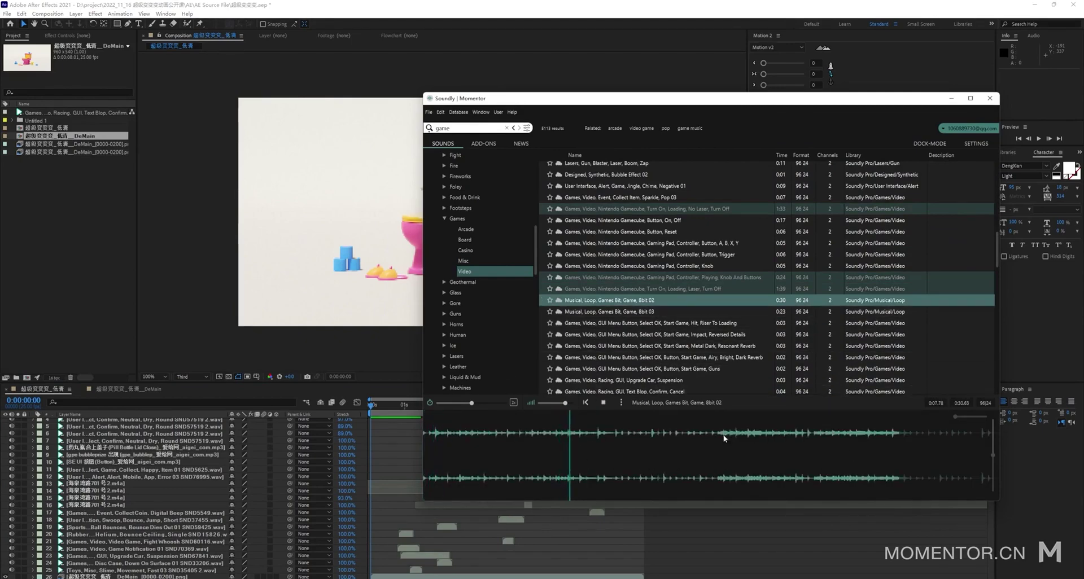
left_click(616, 434)
key("space")
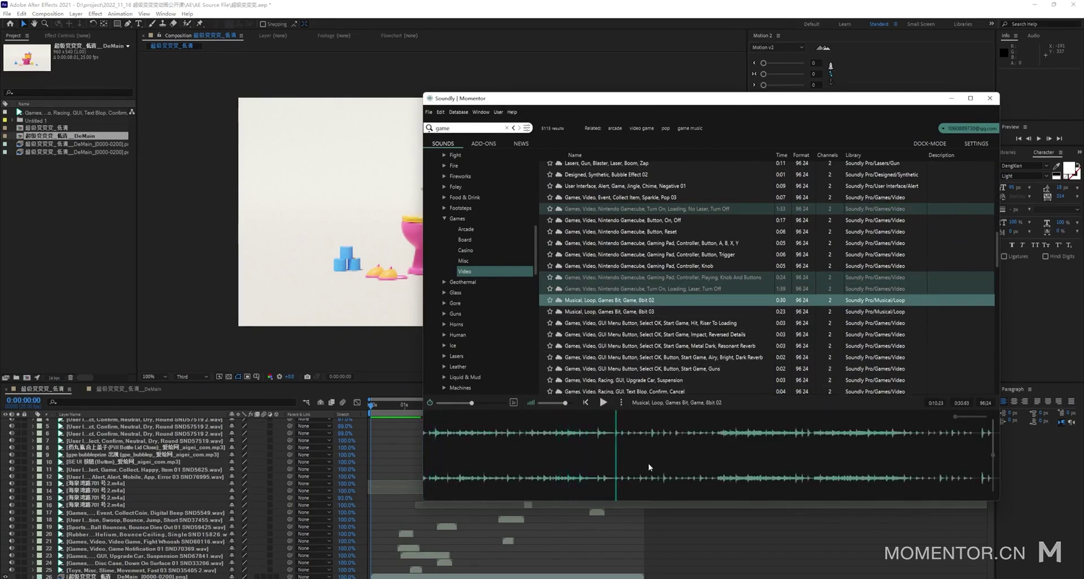
- Add a section of about 5.24 s from the 8bit 02 music loop to the After Effects composition and preview it
left_click_drag(595, 455, 694, 466)
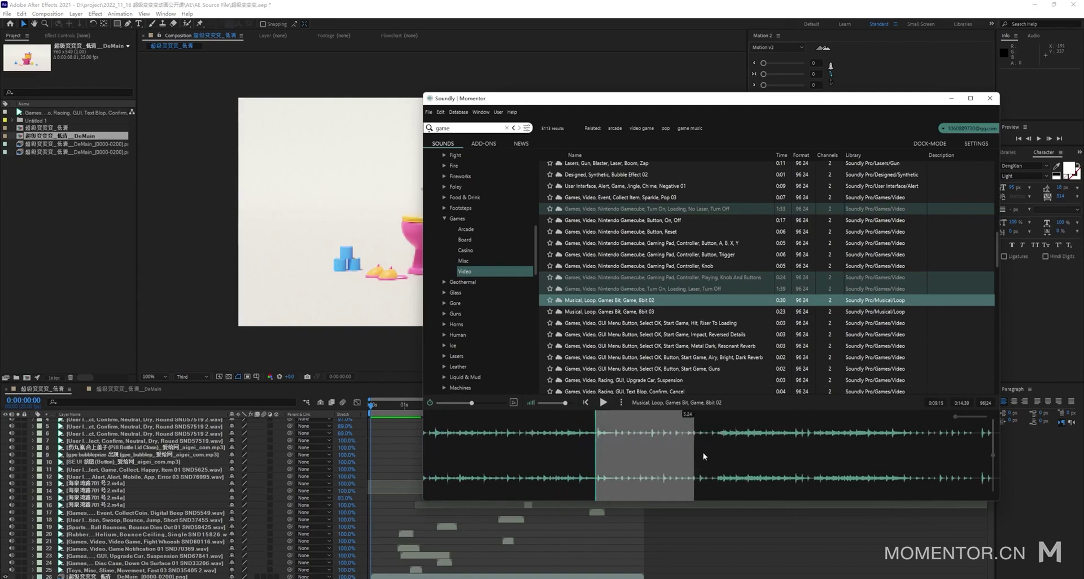
left_click_drag(648, 450, 407, 456)
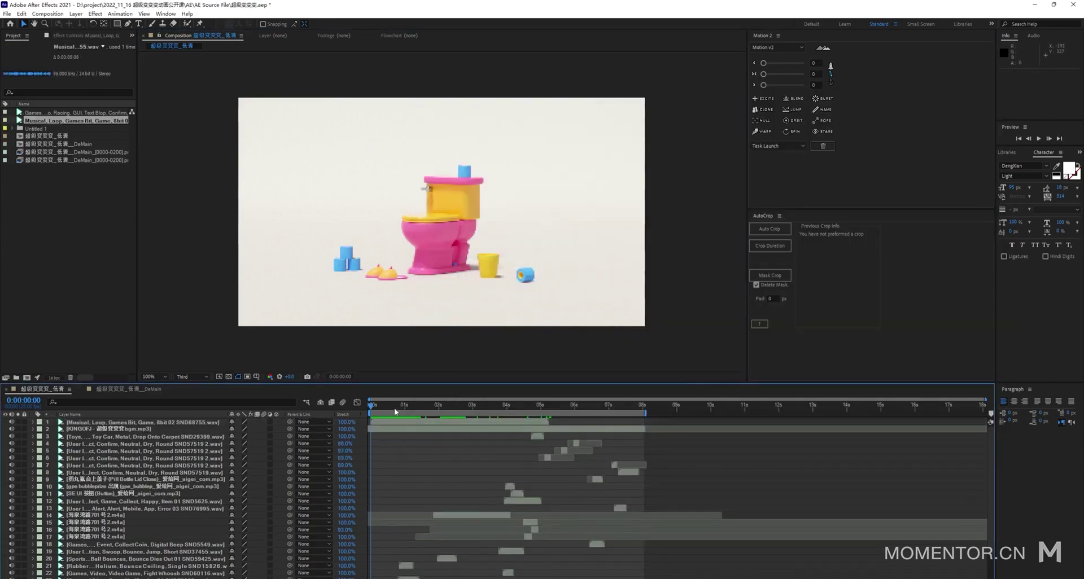
key("space")
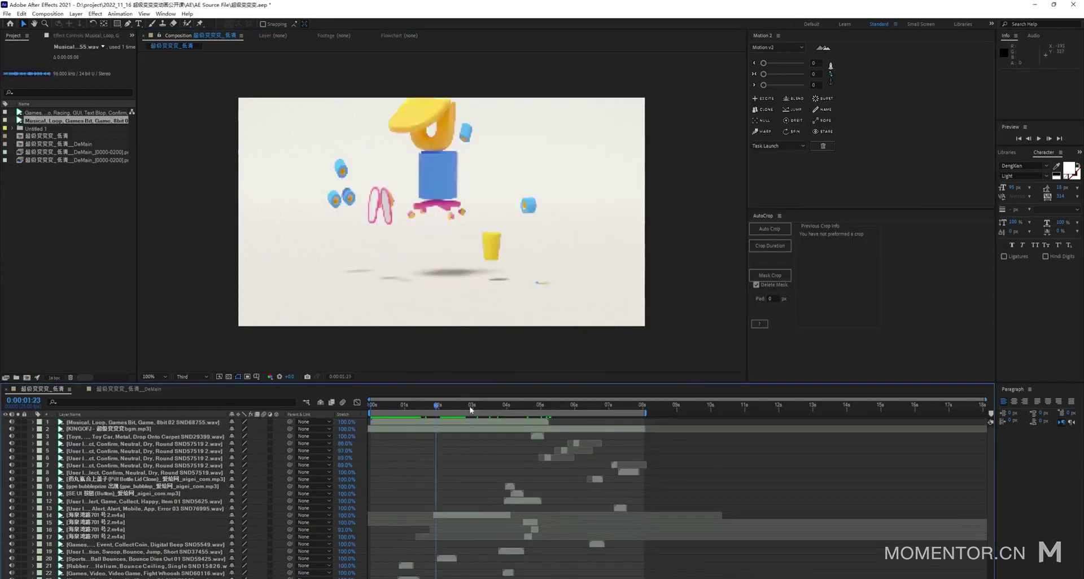
- Delete the 8bit 02 music loop layer from the composition and return the playhead to the start
left_click(444, 422)
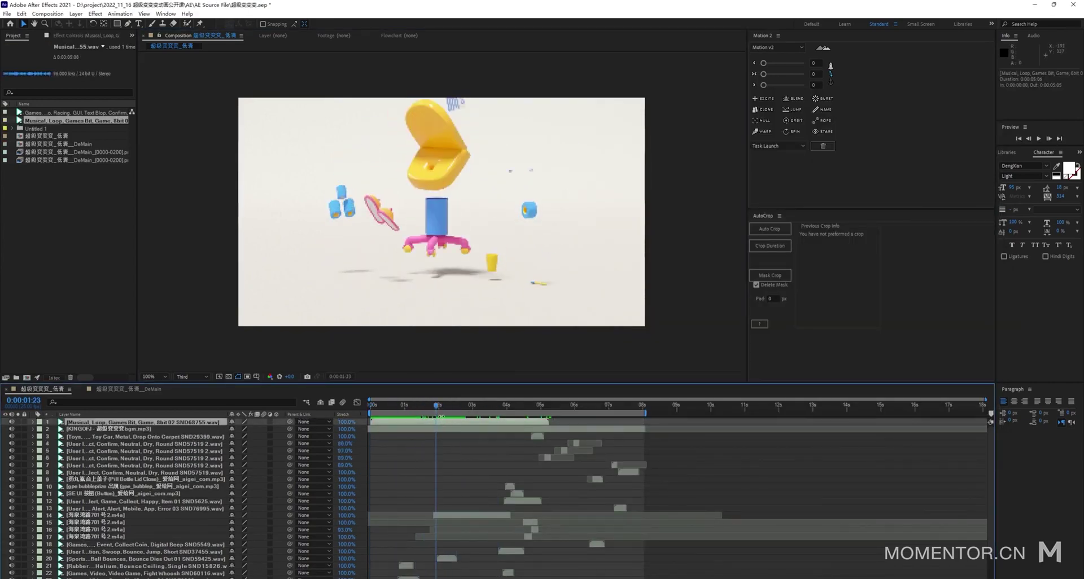
key("Delete")
left_click_drag(433, 405, 357, 413)
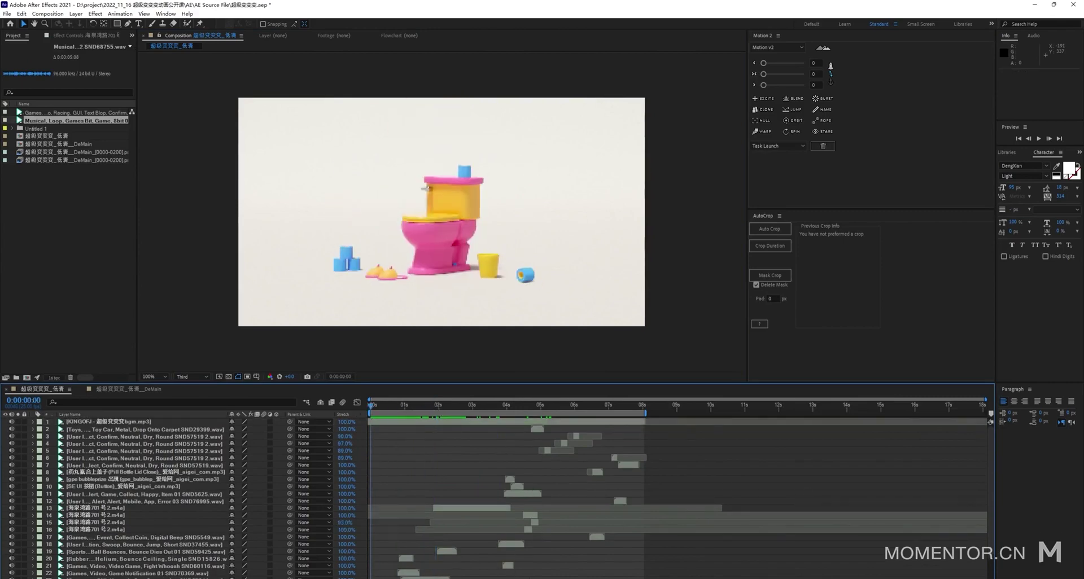
- Switch to the browser and open the 爱给 (aigei.com) sound effects site, activating its site search
left_click(523, 560)
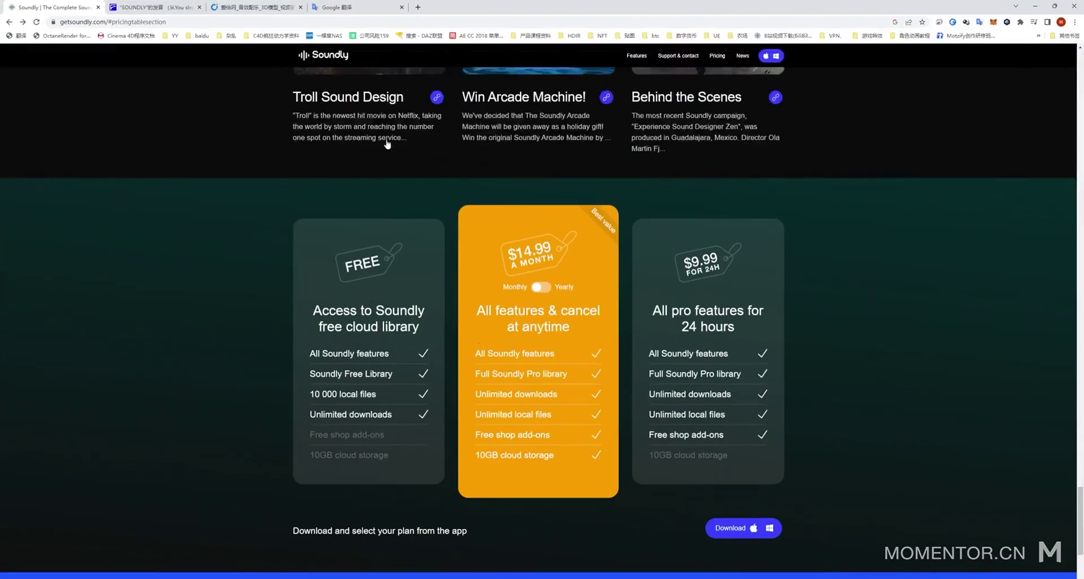
left_click(248, 7)
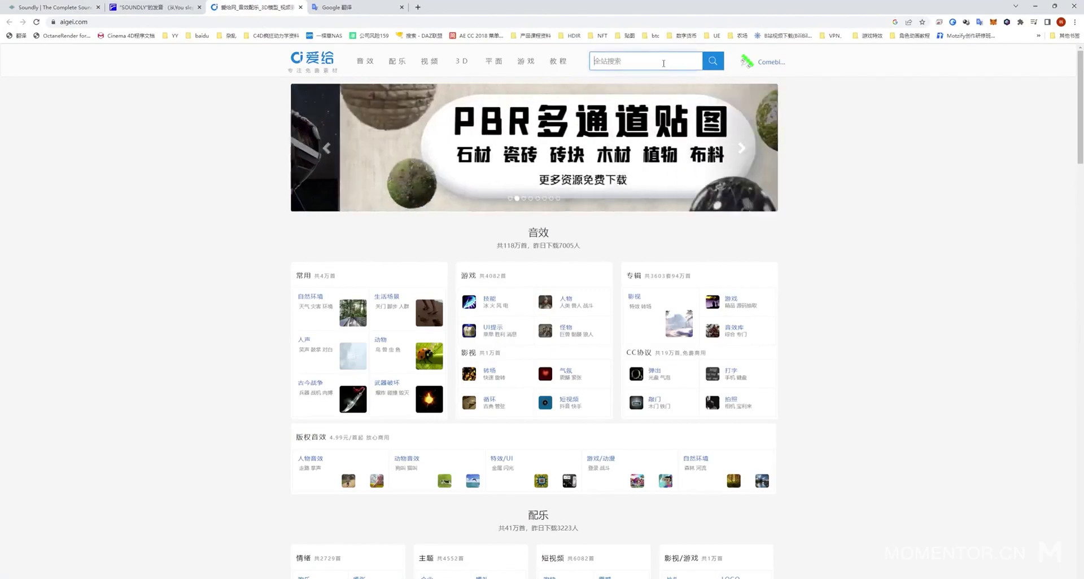
left_click(664, 63)
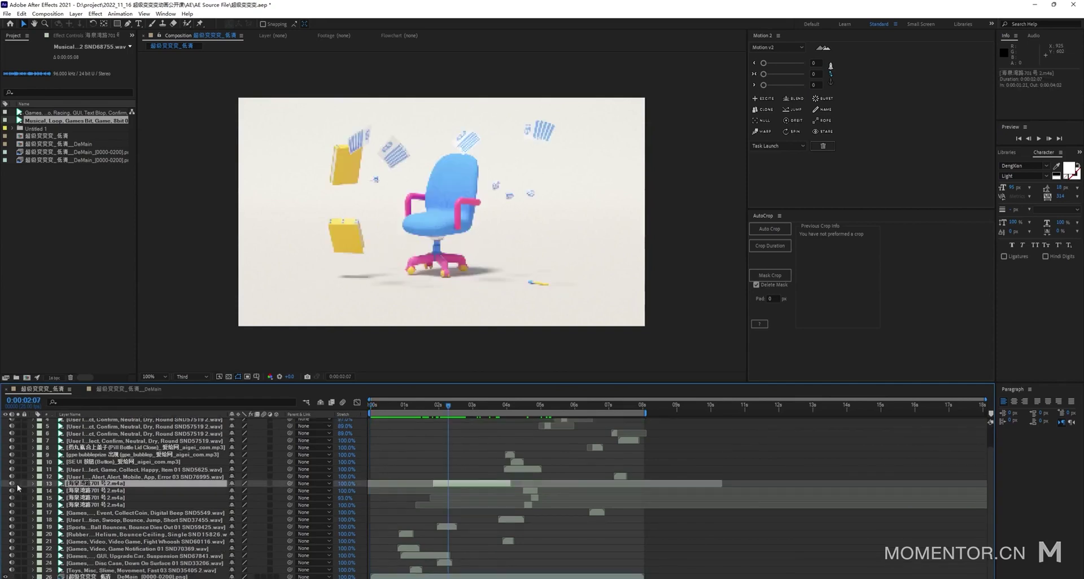
- Solo the .m4a voice recording on layer 13 and preview it from about 1:10
scroll(412, 442, "up", 2, "alt")
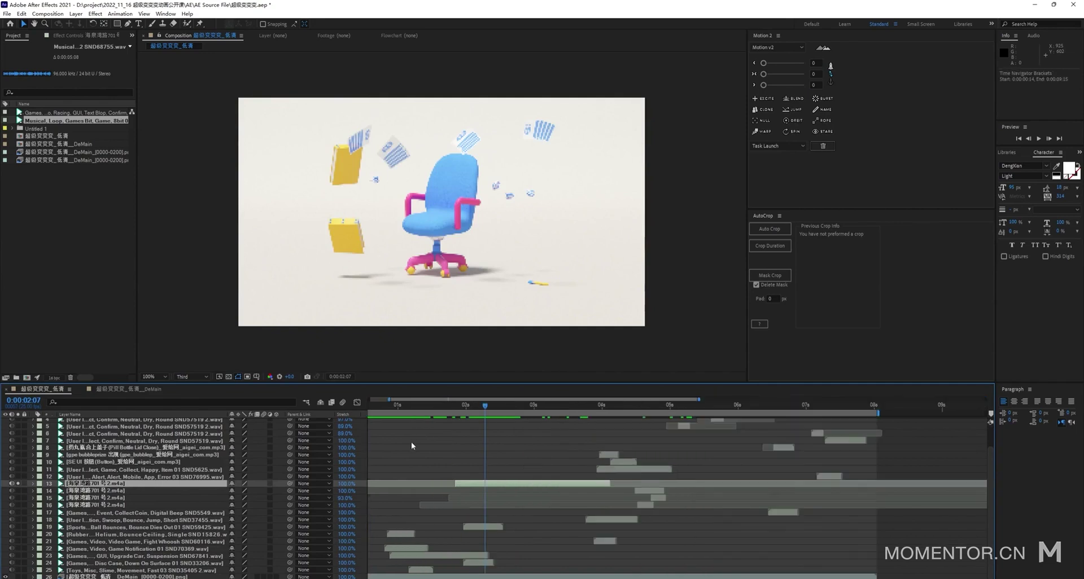
left_click(508, 427)
key("space")
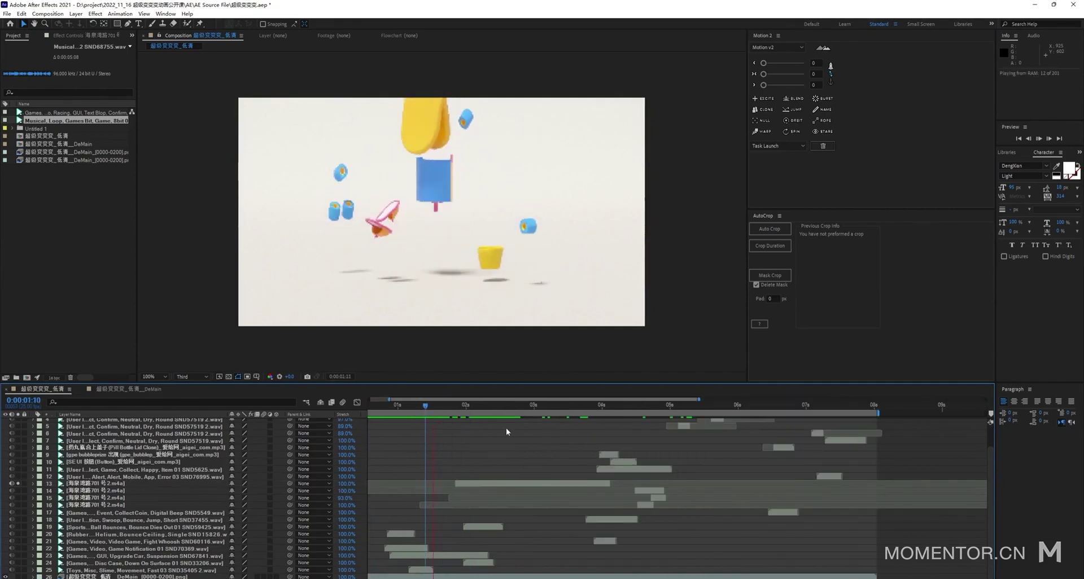
key("space")
left_click_drag(531, 411, 542, 416)
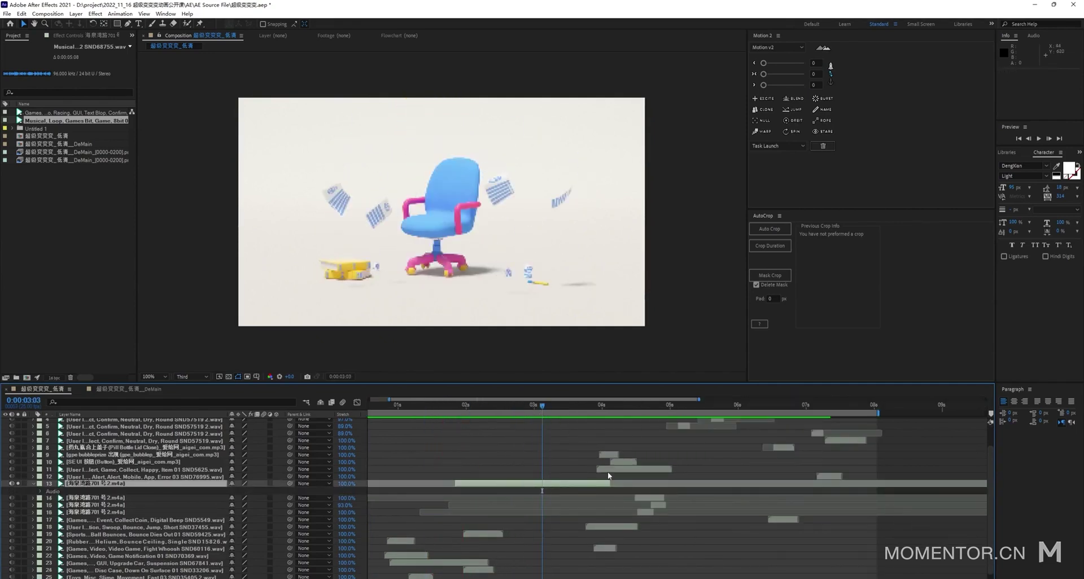
- Reveal the Audio Levels of the soloed .m4a recording, raise them to +12 dB and preview the sound
key("l")
key("l")
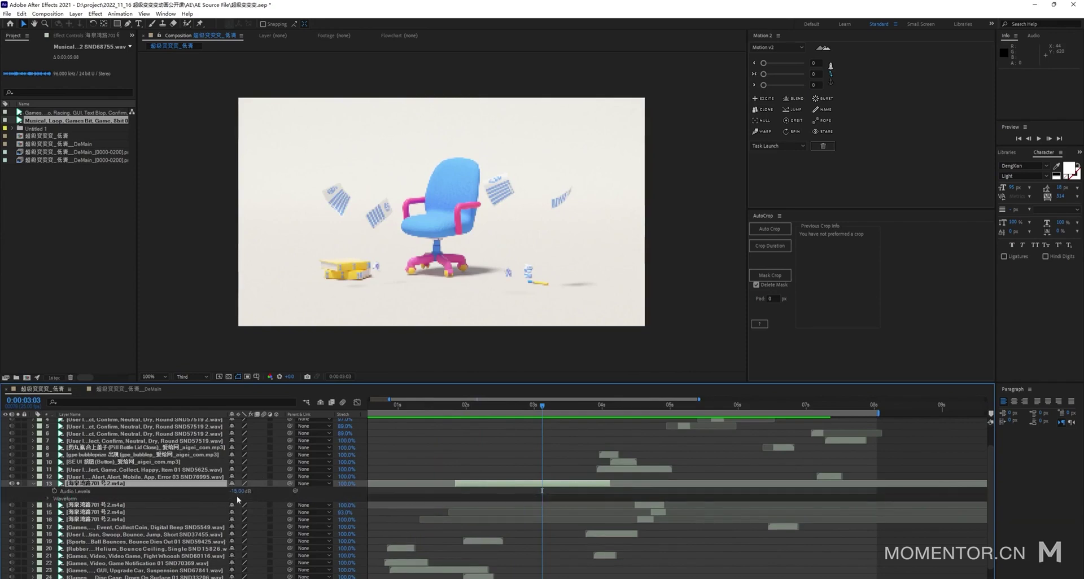
left_click_drag(240, 491, 476, 426)
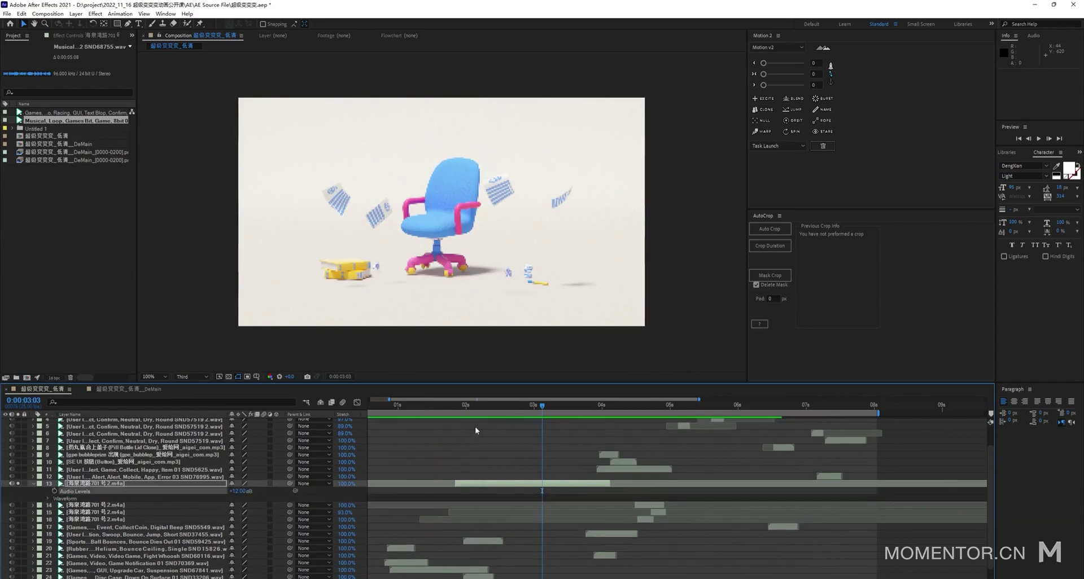
key("space")
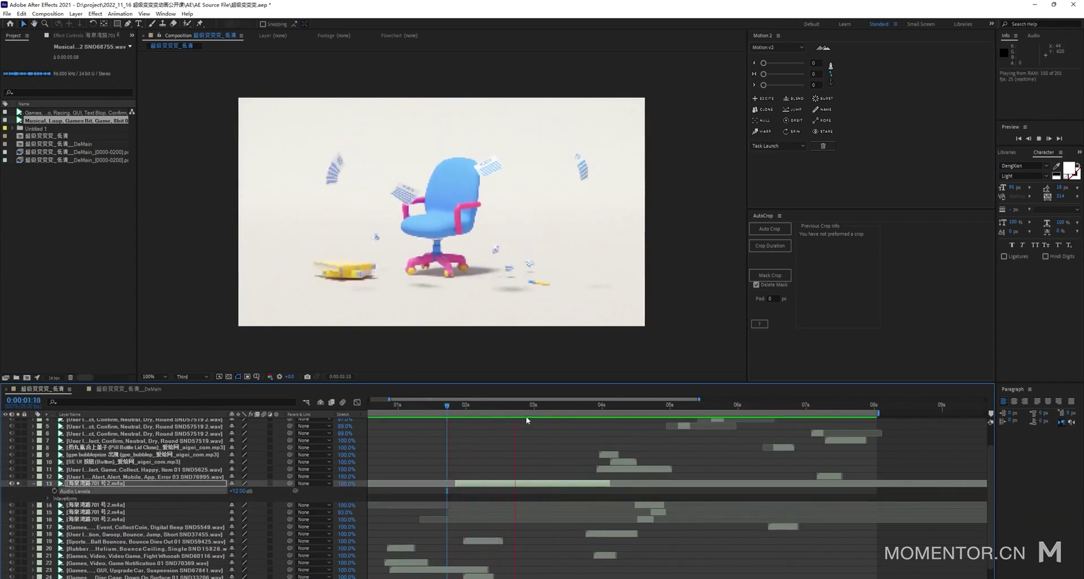
key("space")
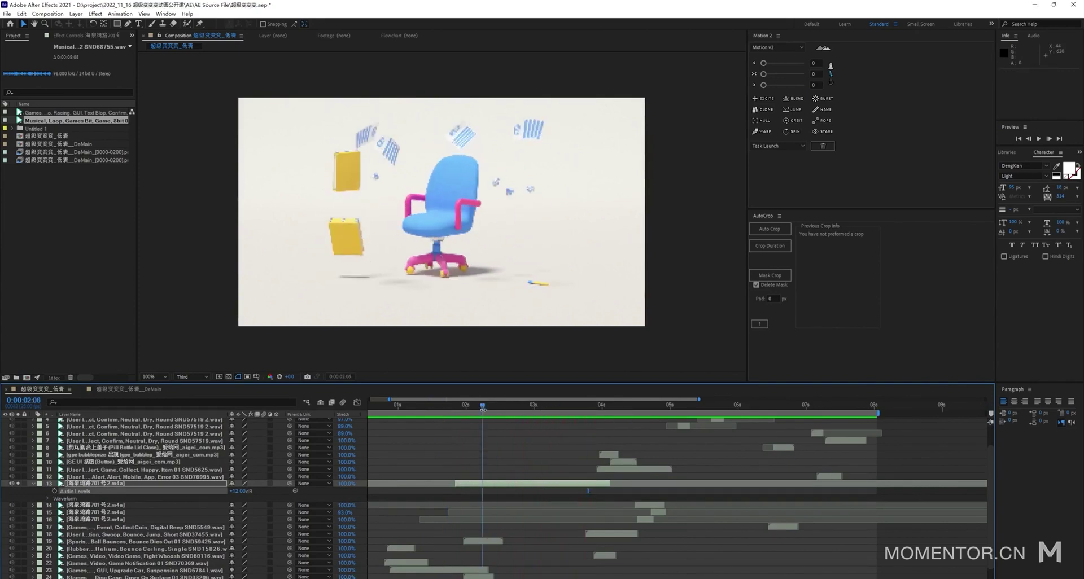
- Replay the soloed .m4a recording around 2 to 3 s, and turn off its solo
left_click_drag(483, 409, 534, 448)
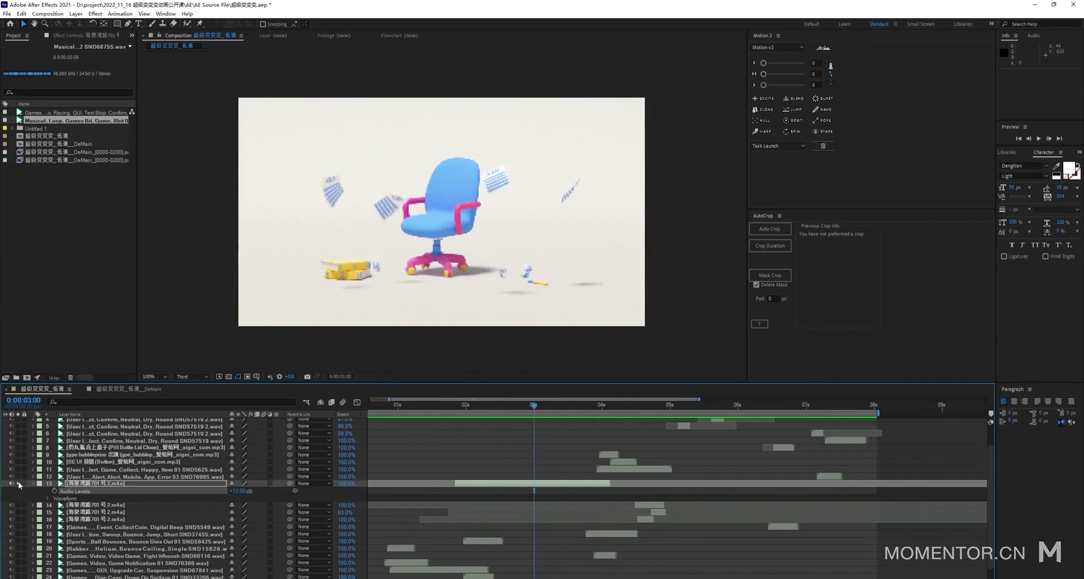
mouse_move(507, 408)
left_mouse_down()
mouse_move(486, 409)
mouse_move(501, 408)
left_mouse_up()
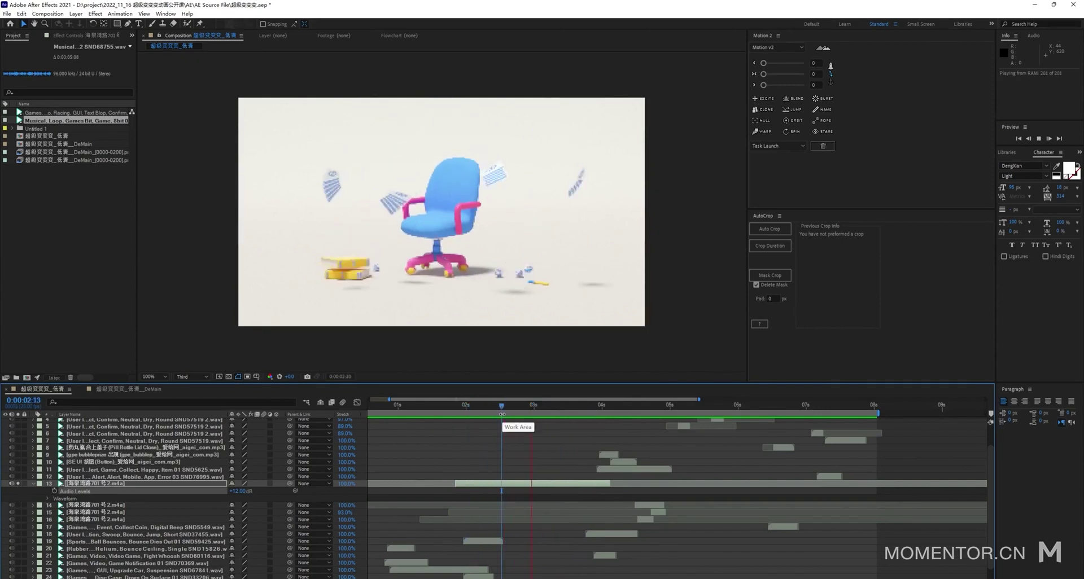
key("space")
scroll(585, 482, "up", 3)
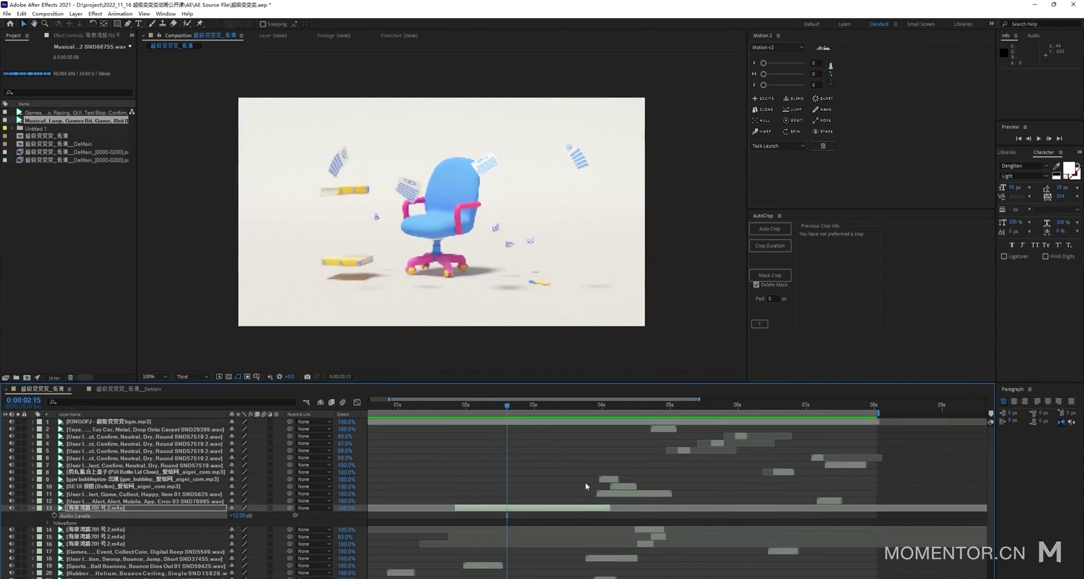
left_click(596, 464)
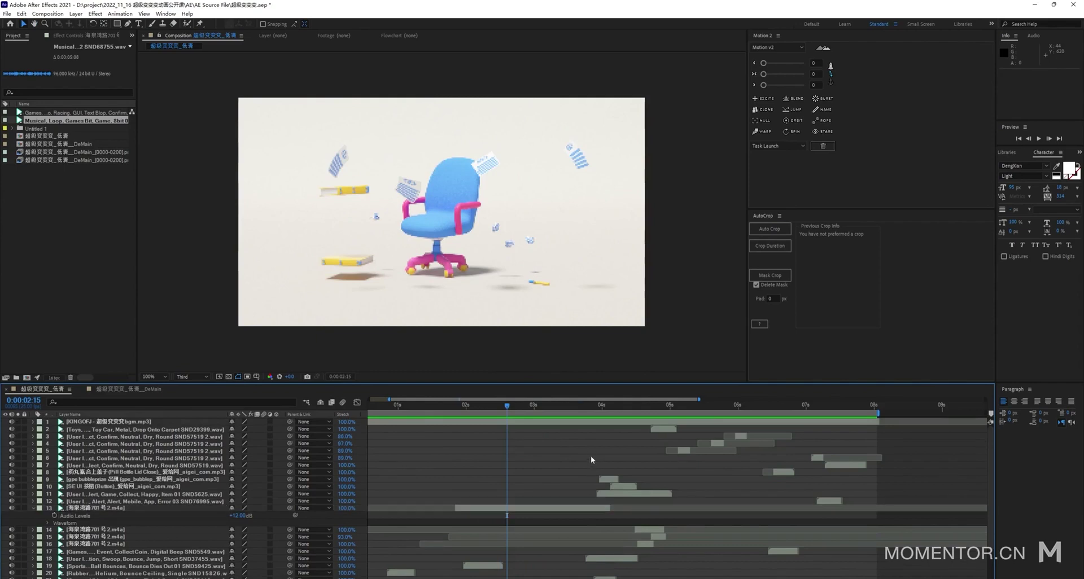
- Set the Audio Levels of the .m4a recording on layer 13 to -12 dB and play the composition
scroll(591, 456, "down", 3)
left_click(236, 476)
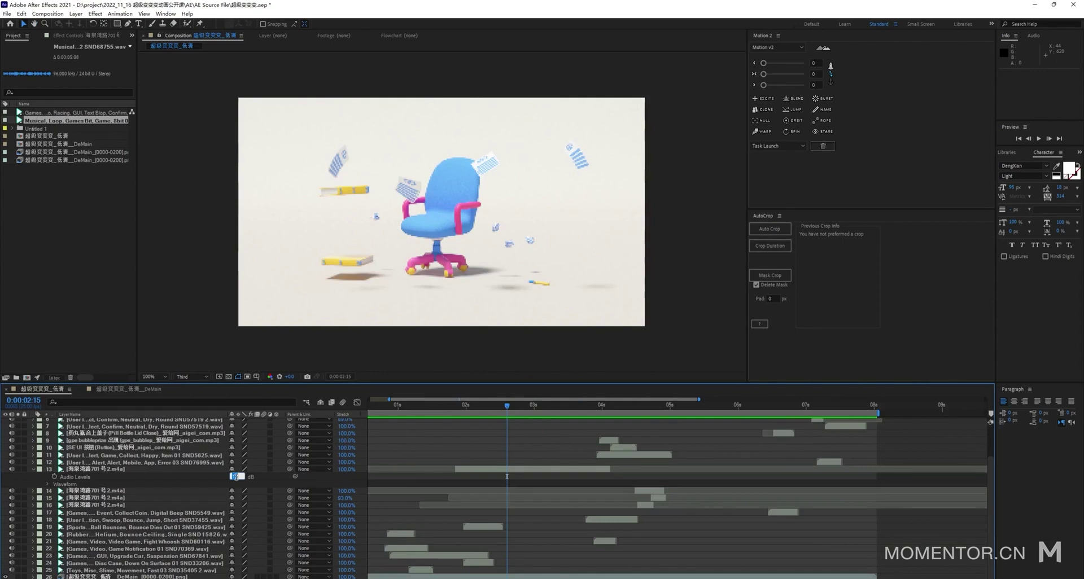
type("-12")
key("Return")
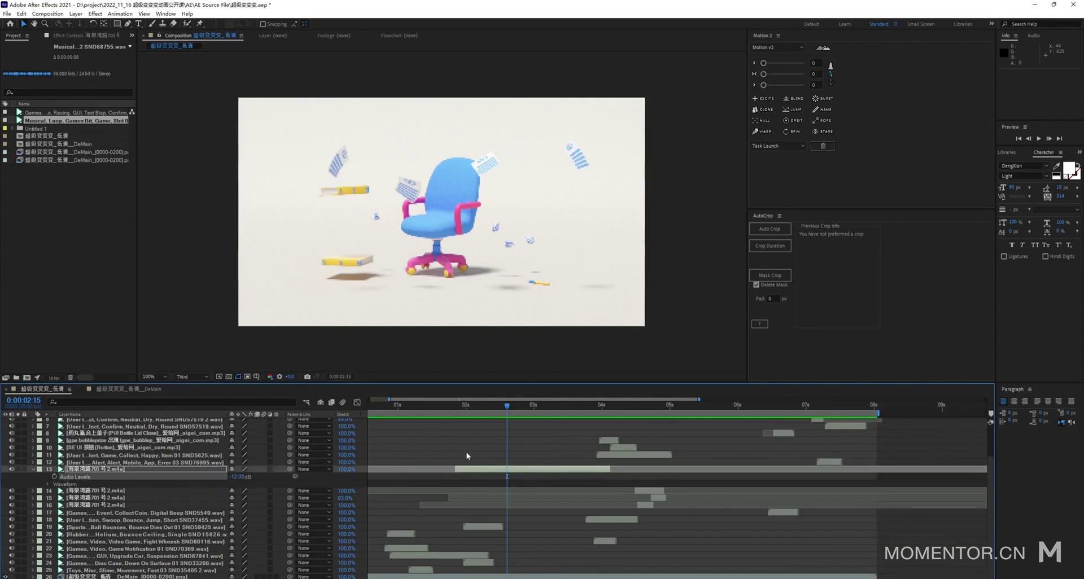
key("space")
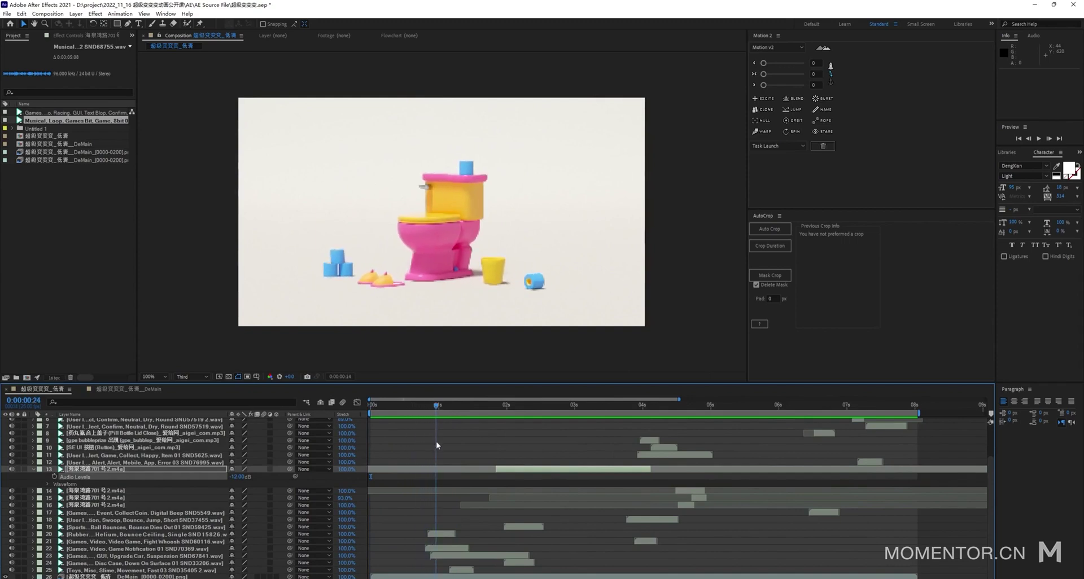
- Check the Game Notification 01 and Slime Movement layers near 1 s and preview the full mix from the start
left_click(449, 548)
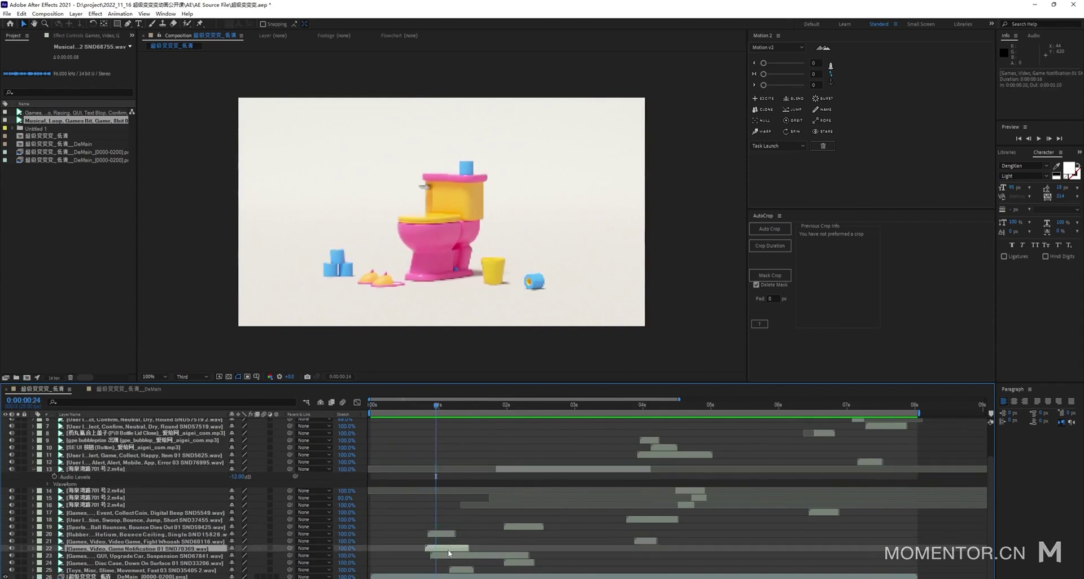
left_click(452, 564)
left_click(456, 570)
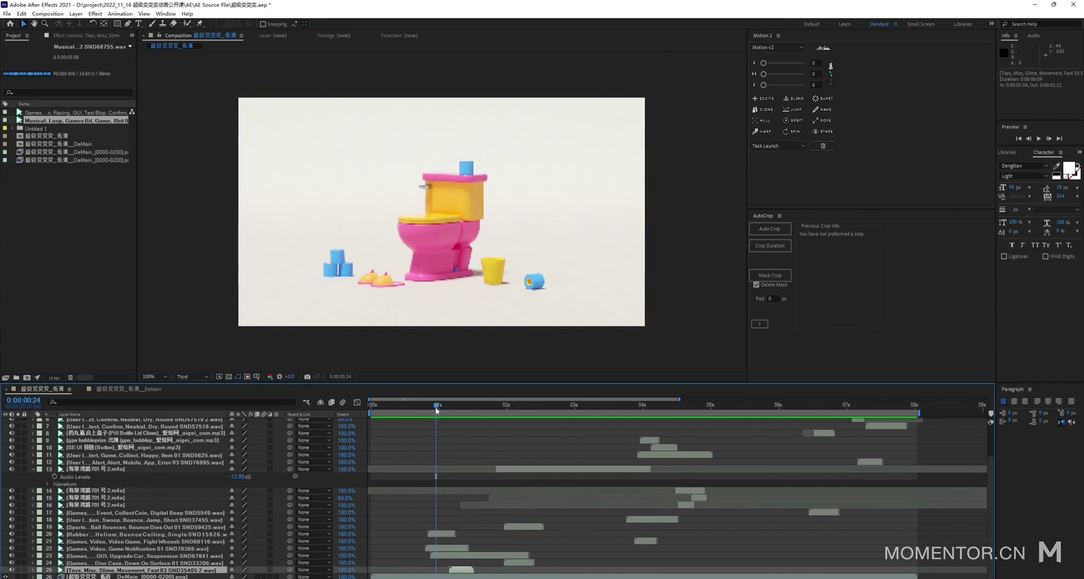
key("space")
key("space")
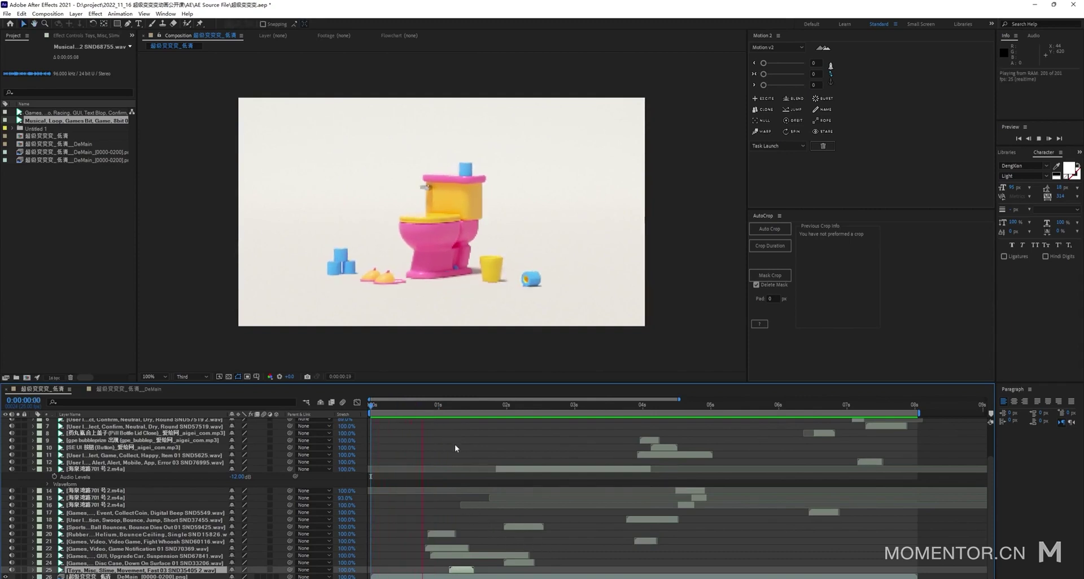
key("space")
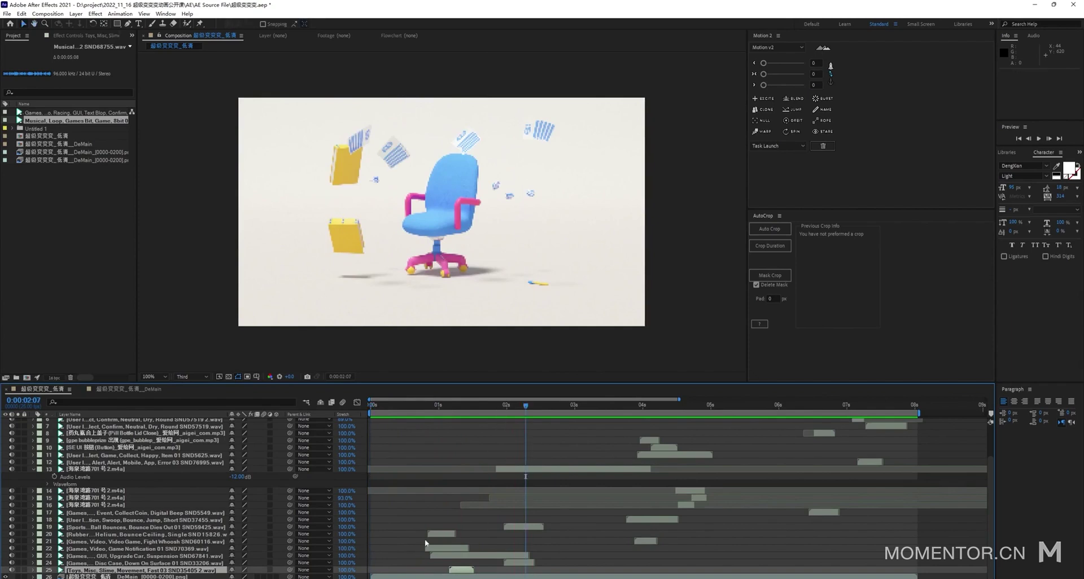
- Check the bounce, game and car-suspension sound layers between 1 and 2 s, and preview the mix from 1:00
left_click(520, 527)
left_click(445, 534)
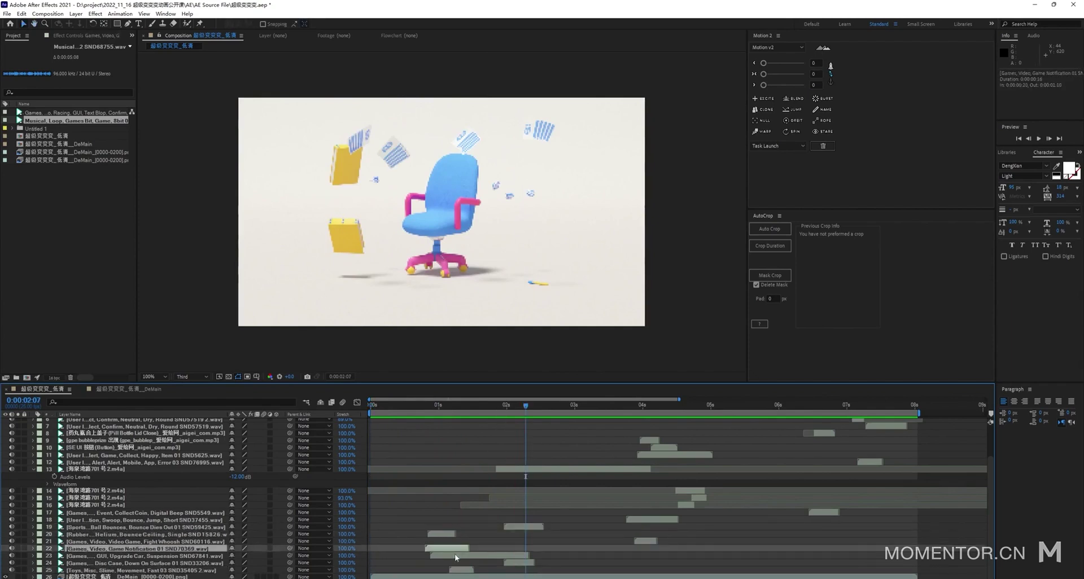
left_click(456, 555)
left_click(661, 567)
left_click(414, 419)
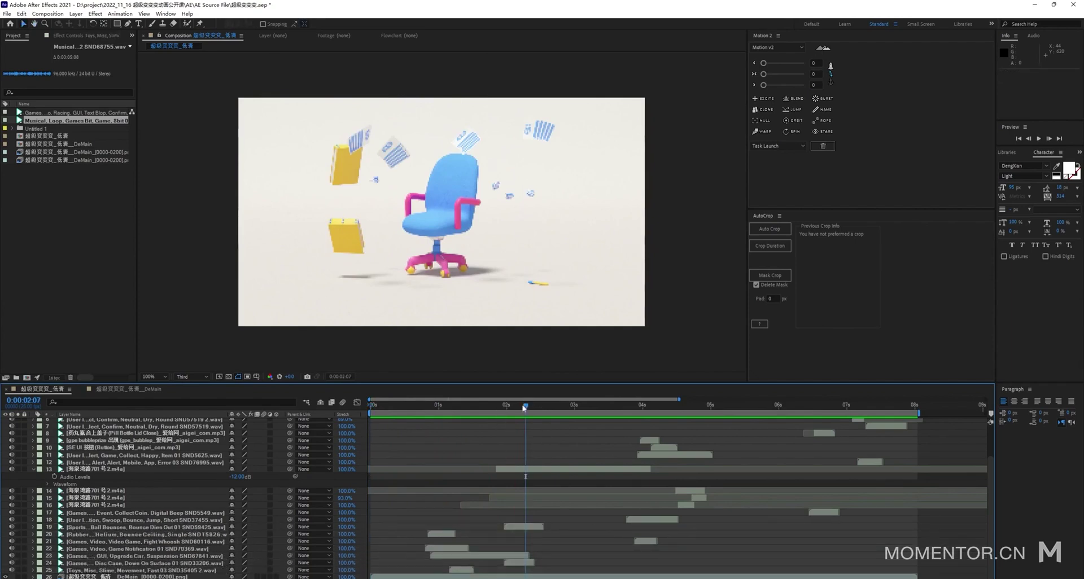
key("space")
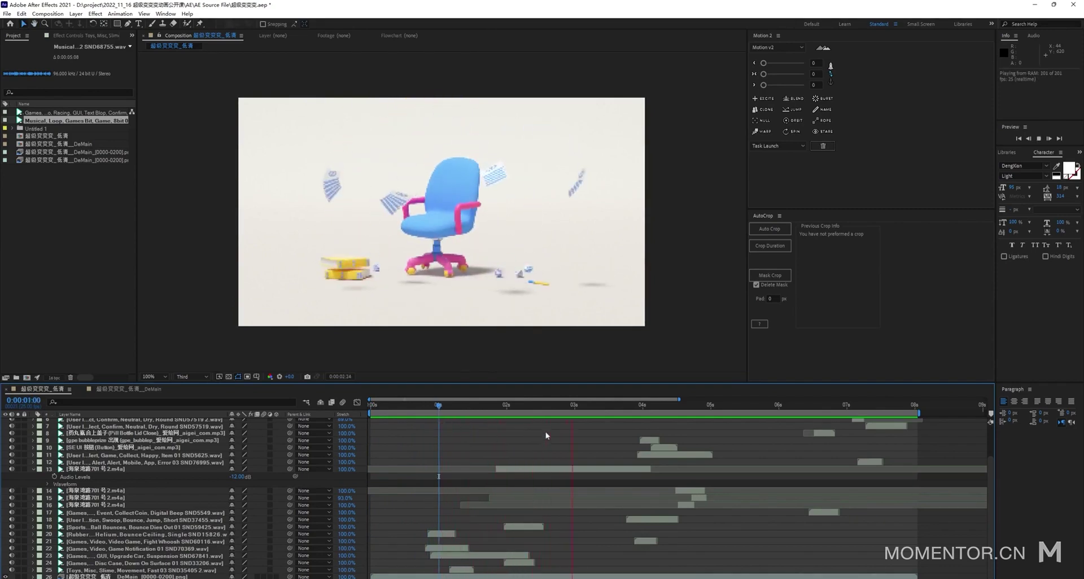
key("space")
- Examine the Upgrade Car Suspension and .m4a recording layers by moving through the chair transformation from about 1 to 2 s
left_click(478, 556)
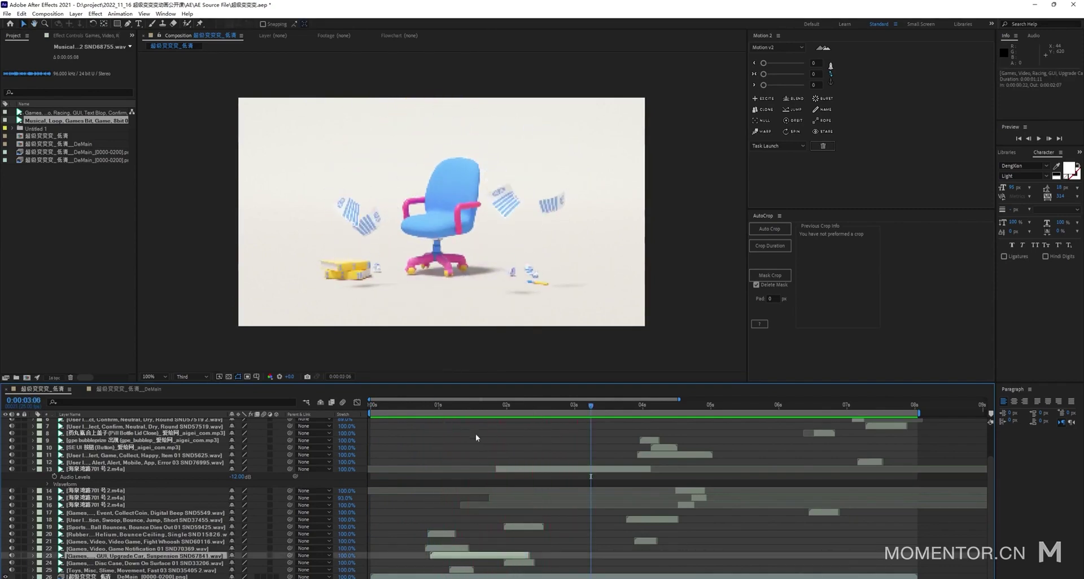
left_click(462, 408)
left_click_drag(463, 407, 523, 409)
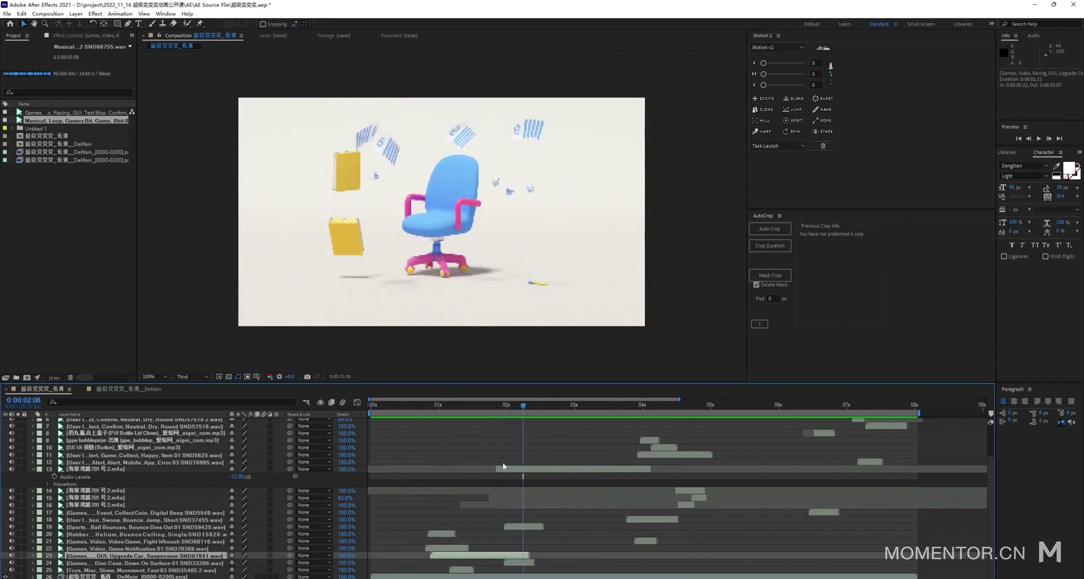
left_click(105, 471)
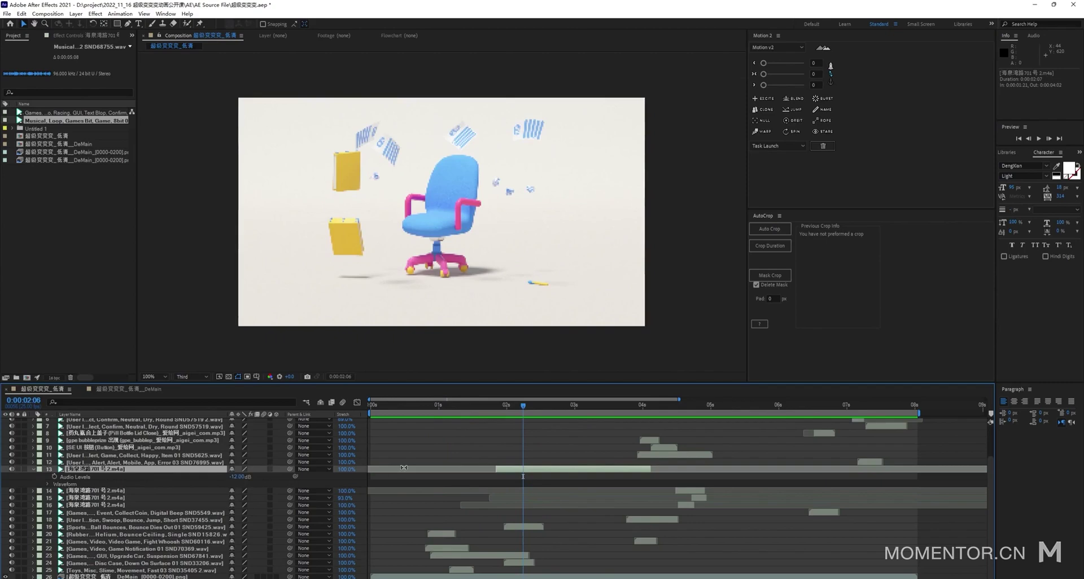
key("space")
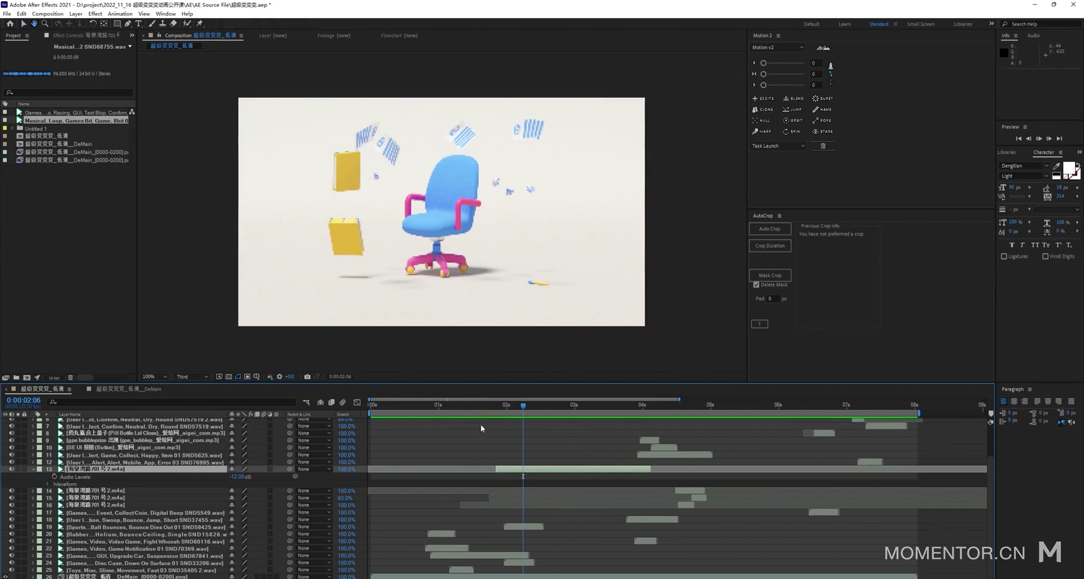
left_click(585, 452)
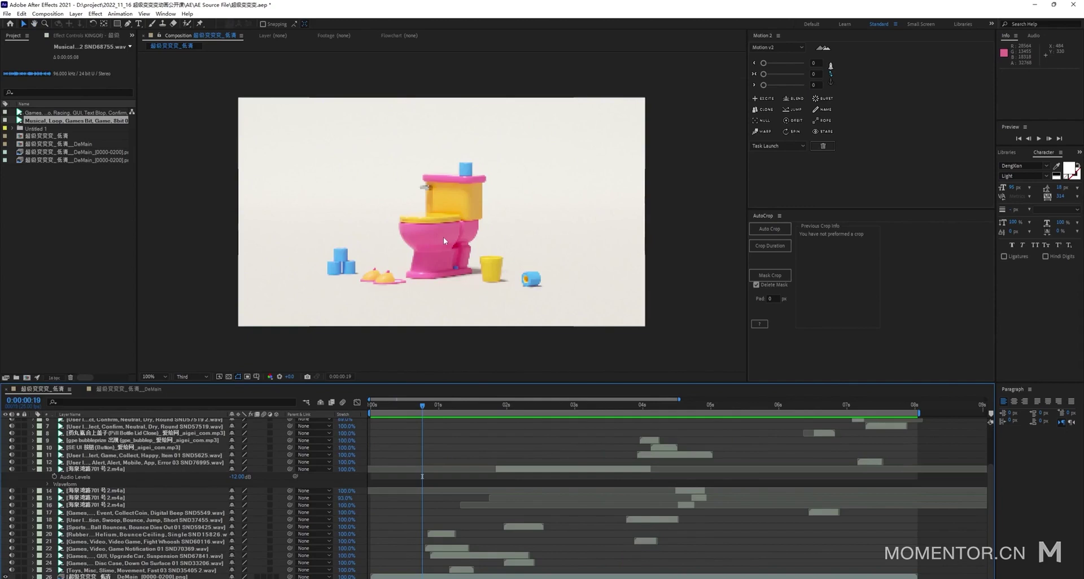
- Look over the PremiumBeat home page in the browser and switch to the Music Licensing site's page
scroll(435, 447, "up", 3)
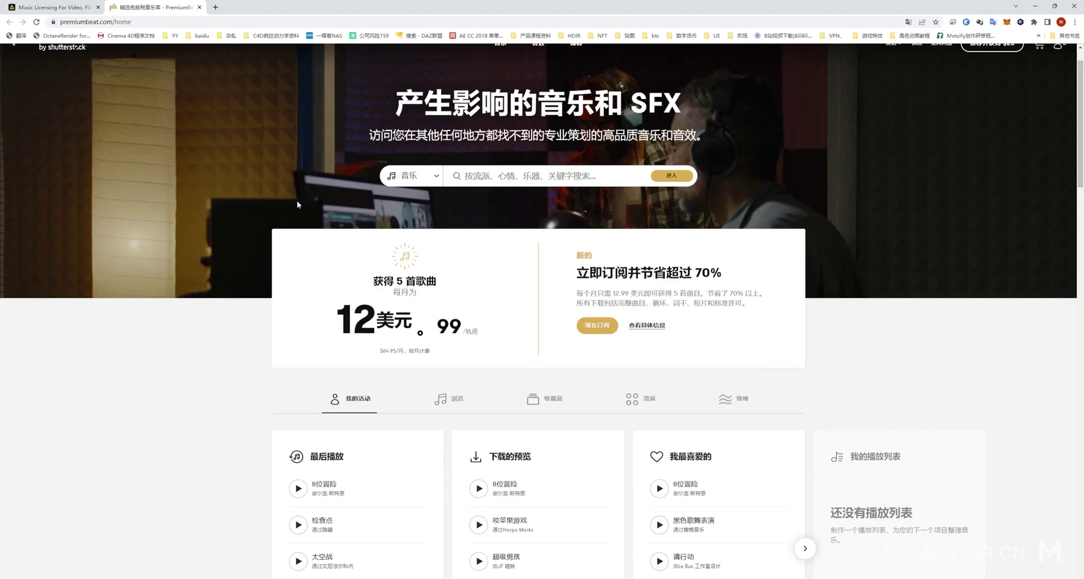
left_click(31, 3)
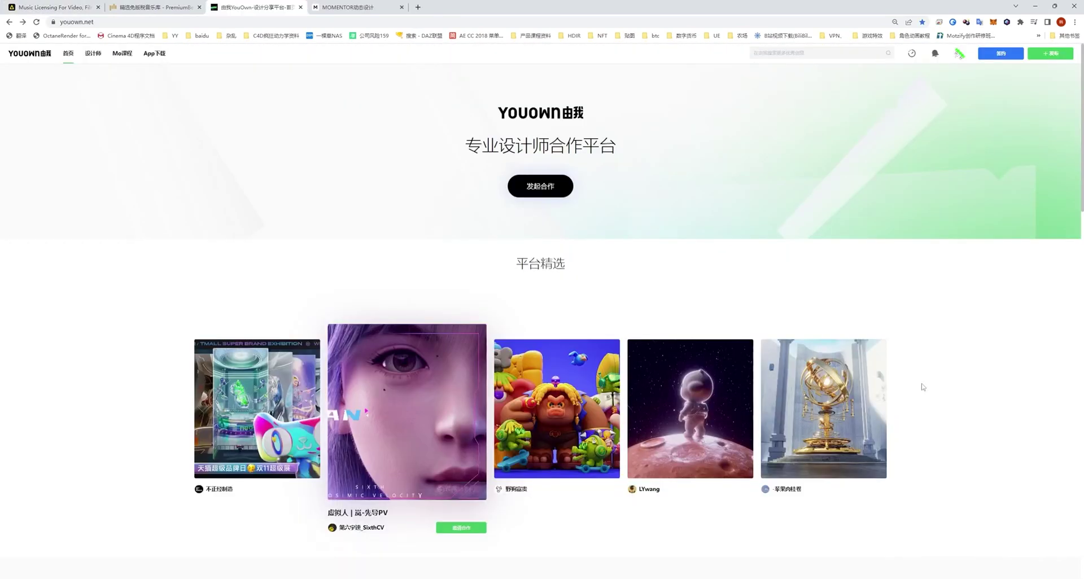
- Start a new 闪作 post on the YouOwn site and add the search tag "Mo公开课" to it
left_click(1053, 57)
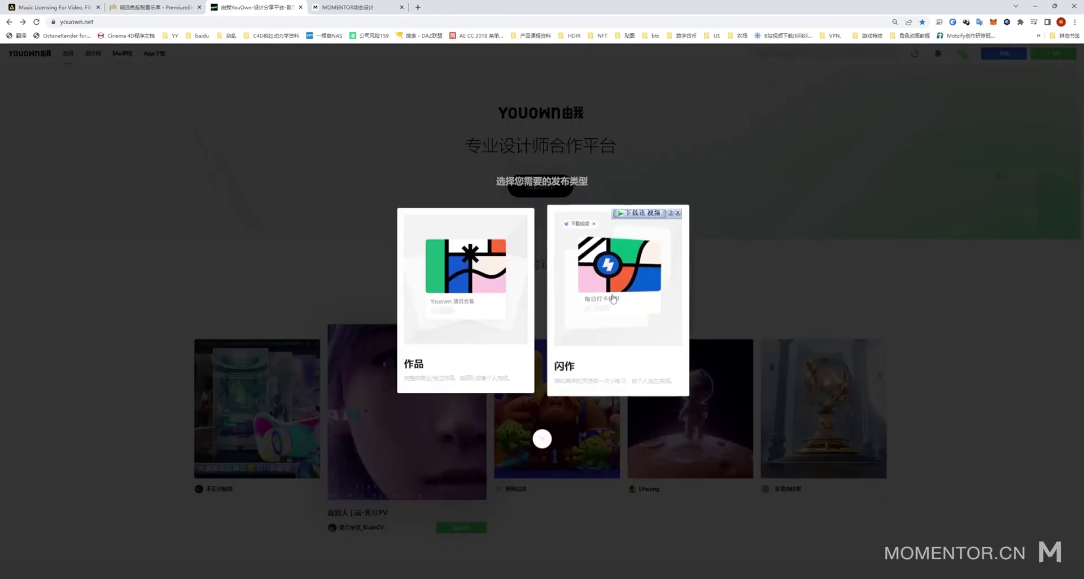
left_click(649, 240)
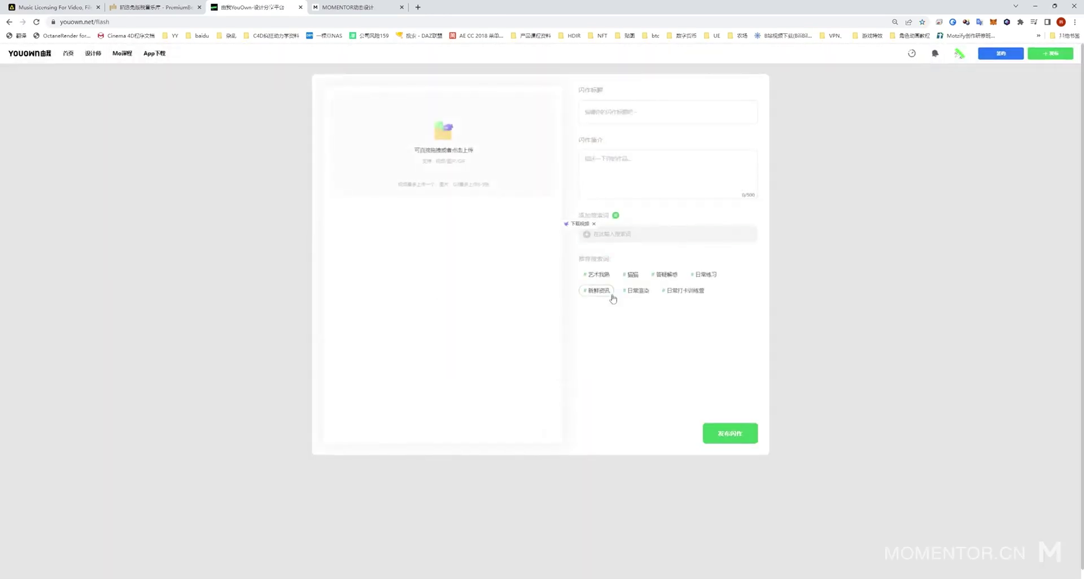
left_click(640, 242)
type("gong")
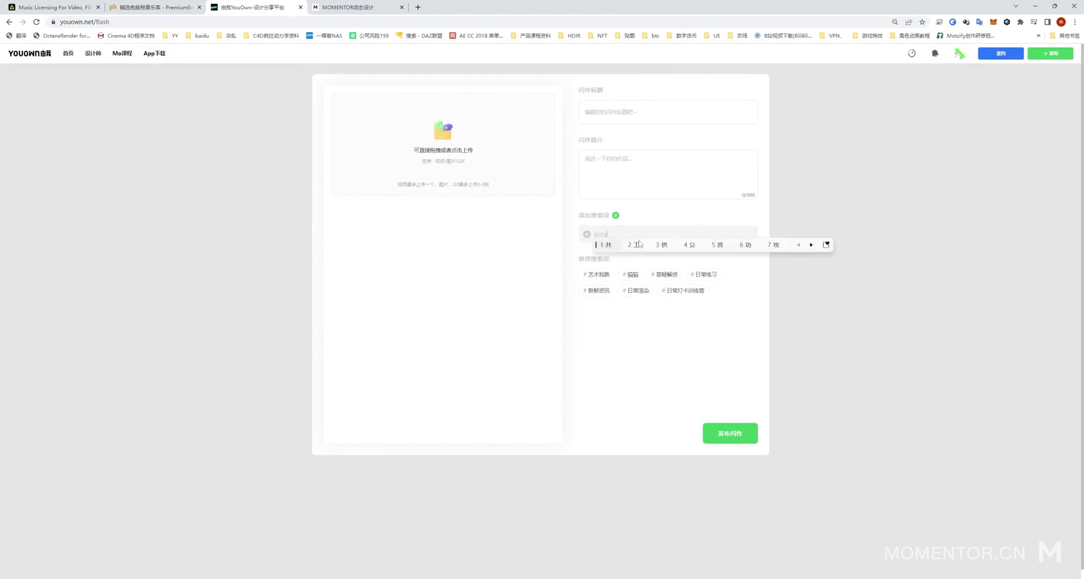
type("kaike")
key("space")
key("Return")
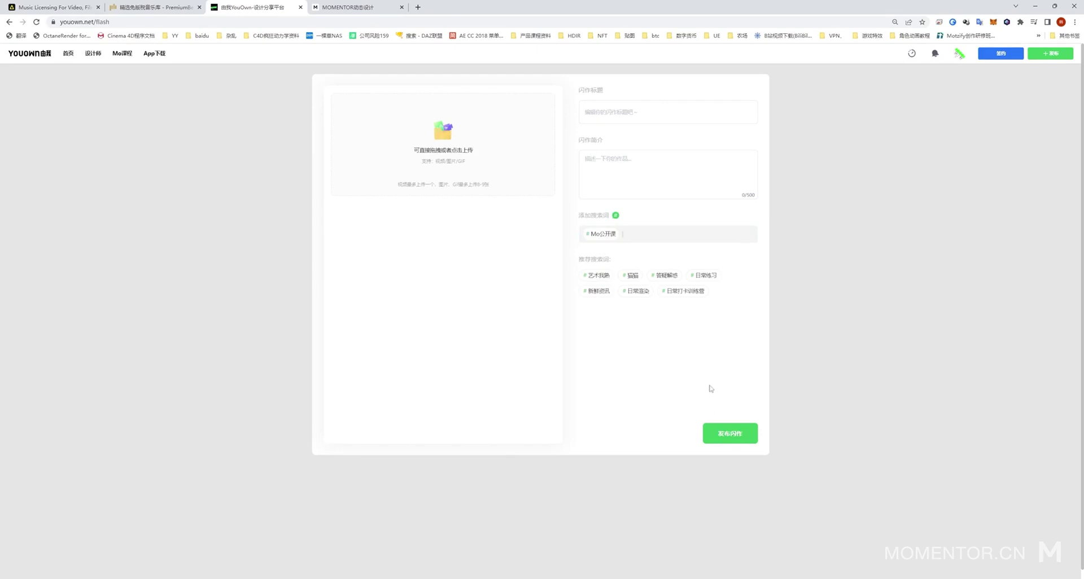